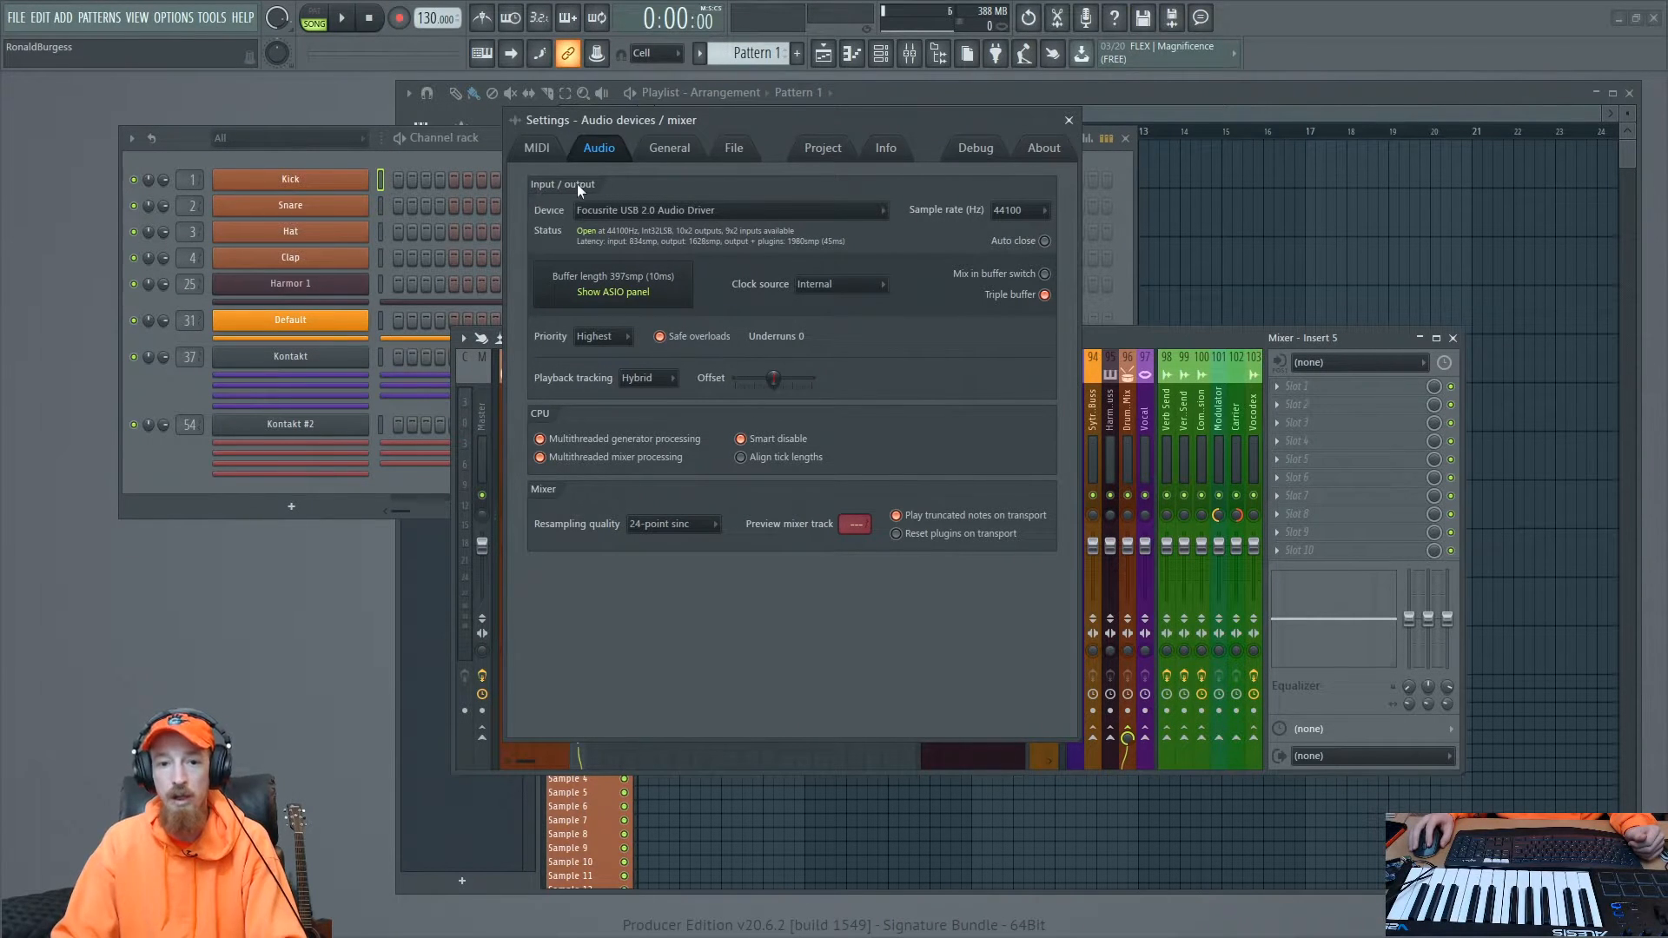
- Examine the available audio devices and the ASIO buffer size options of the Focusrite USB 2.0 Audio Driver
left_click(616, 214)
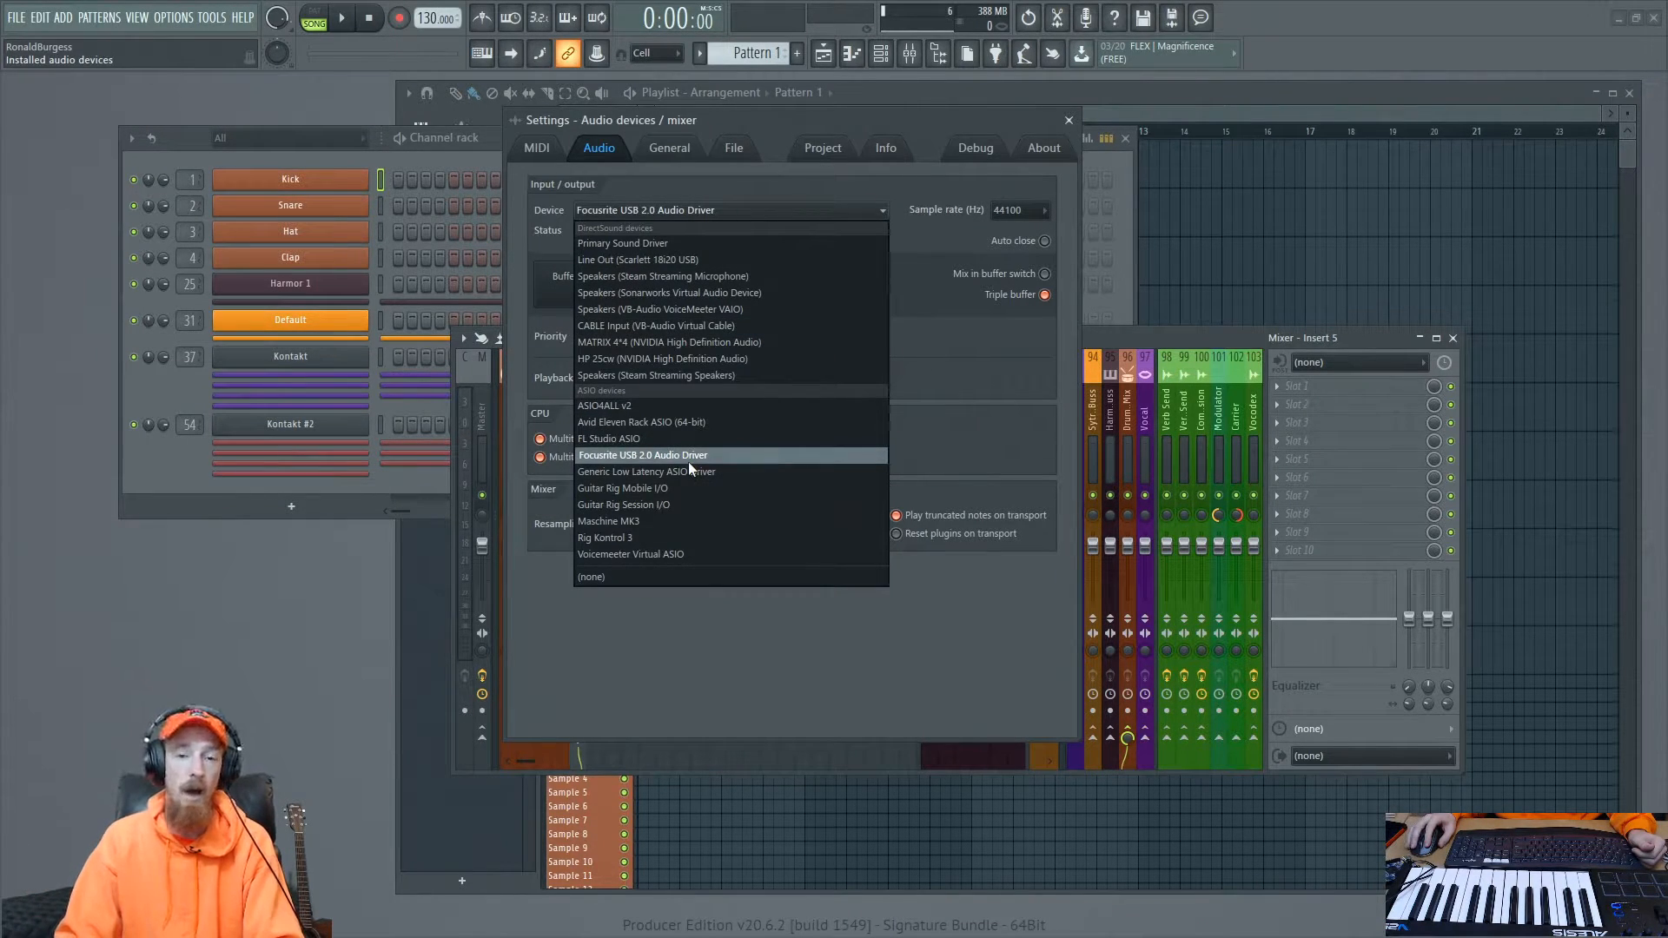
left_click(958, 445)
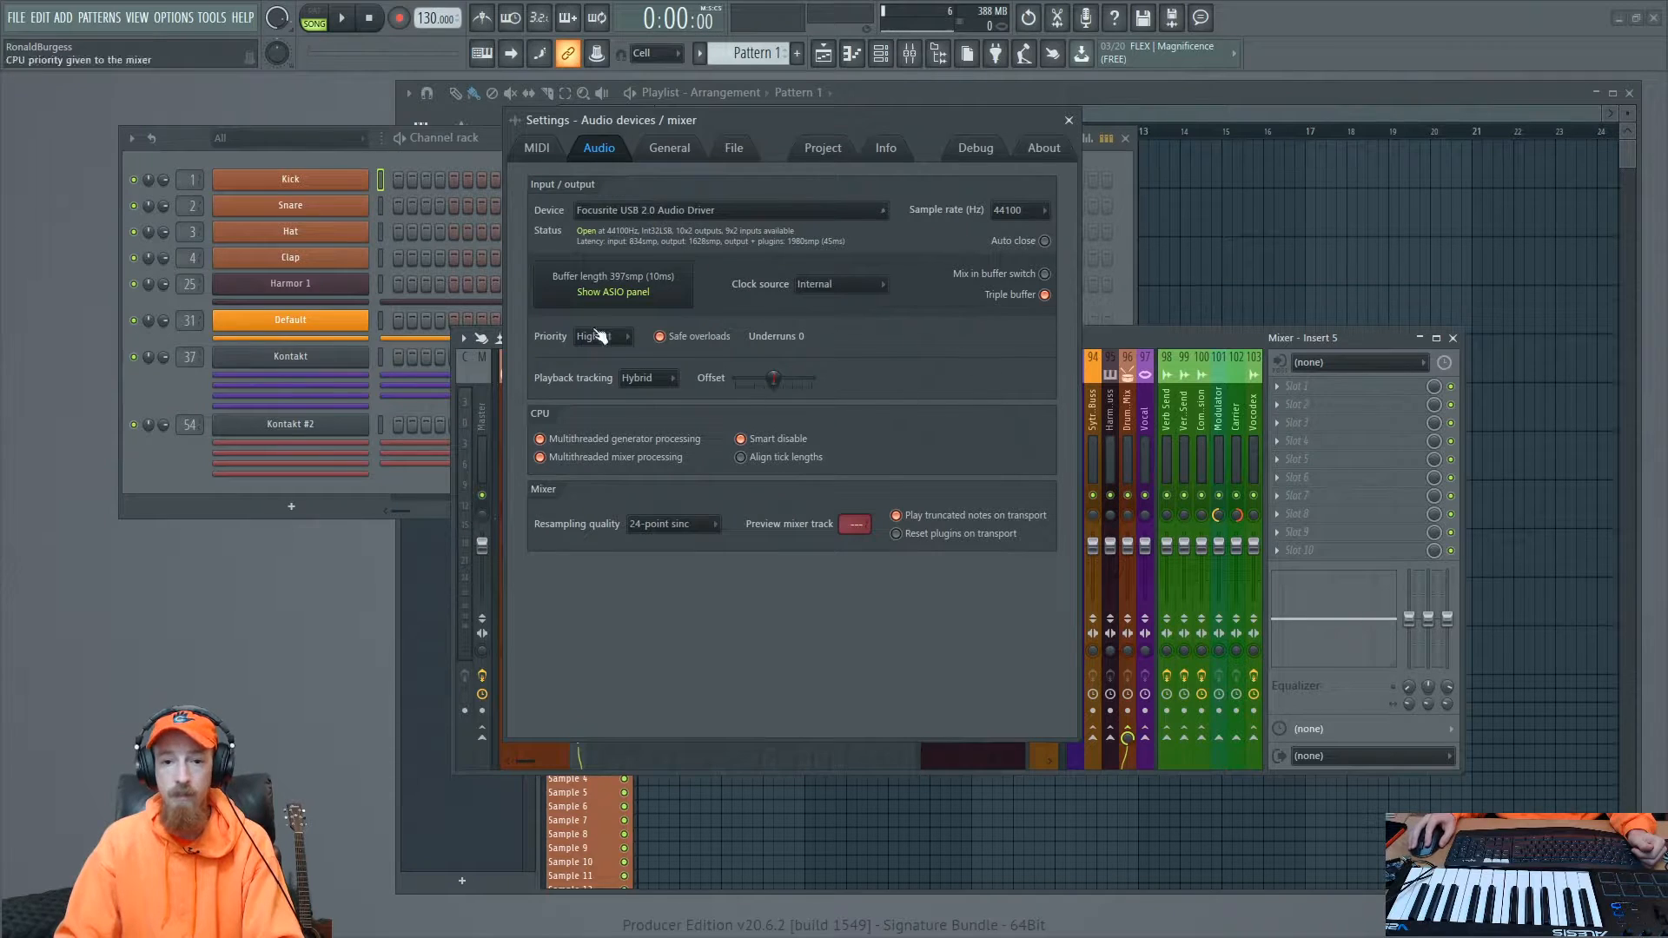
left_click(622, 296)
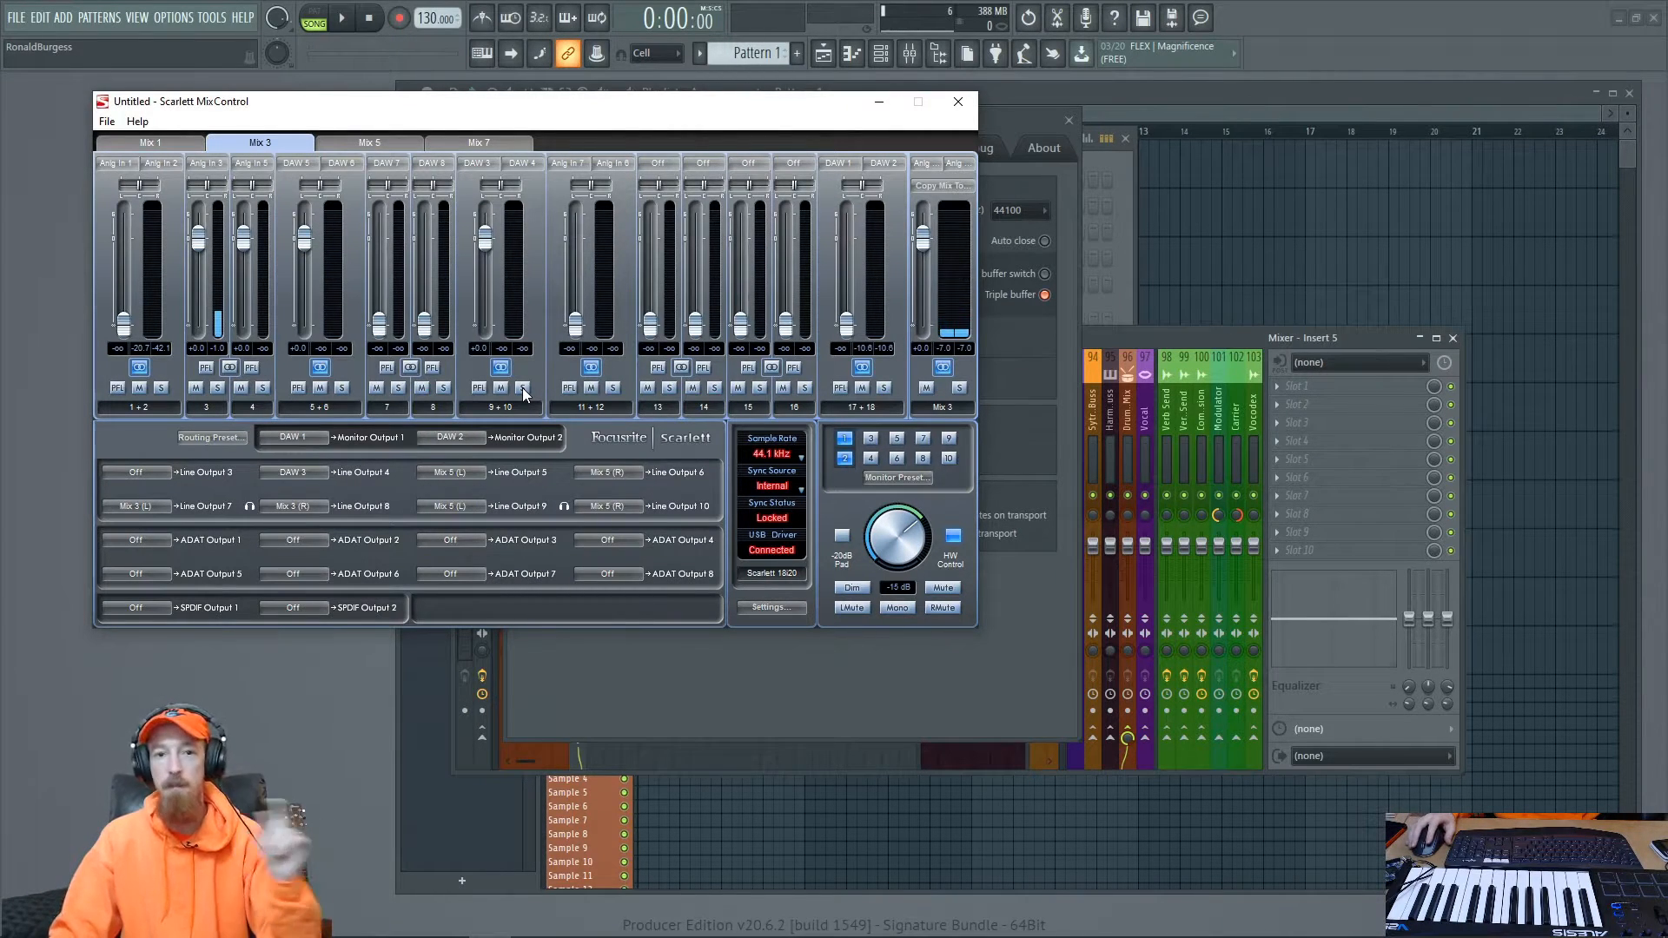
left_click(764, 608)
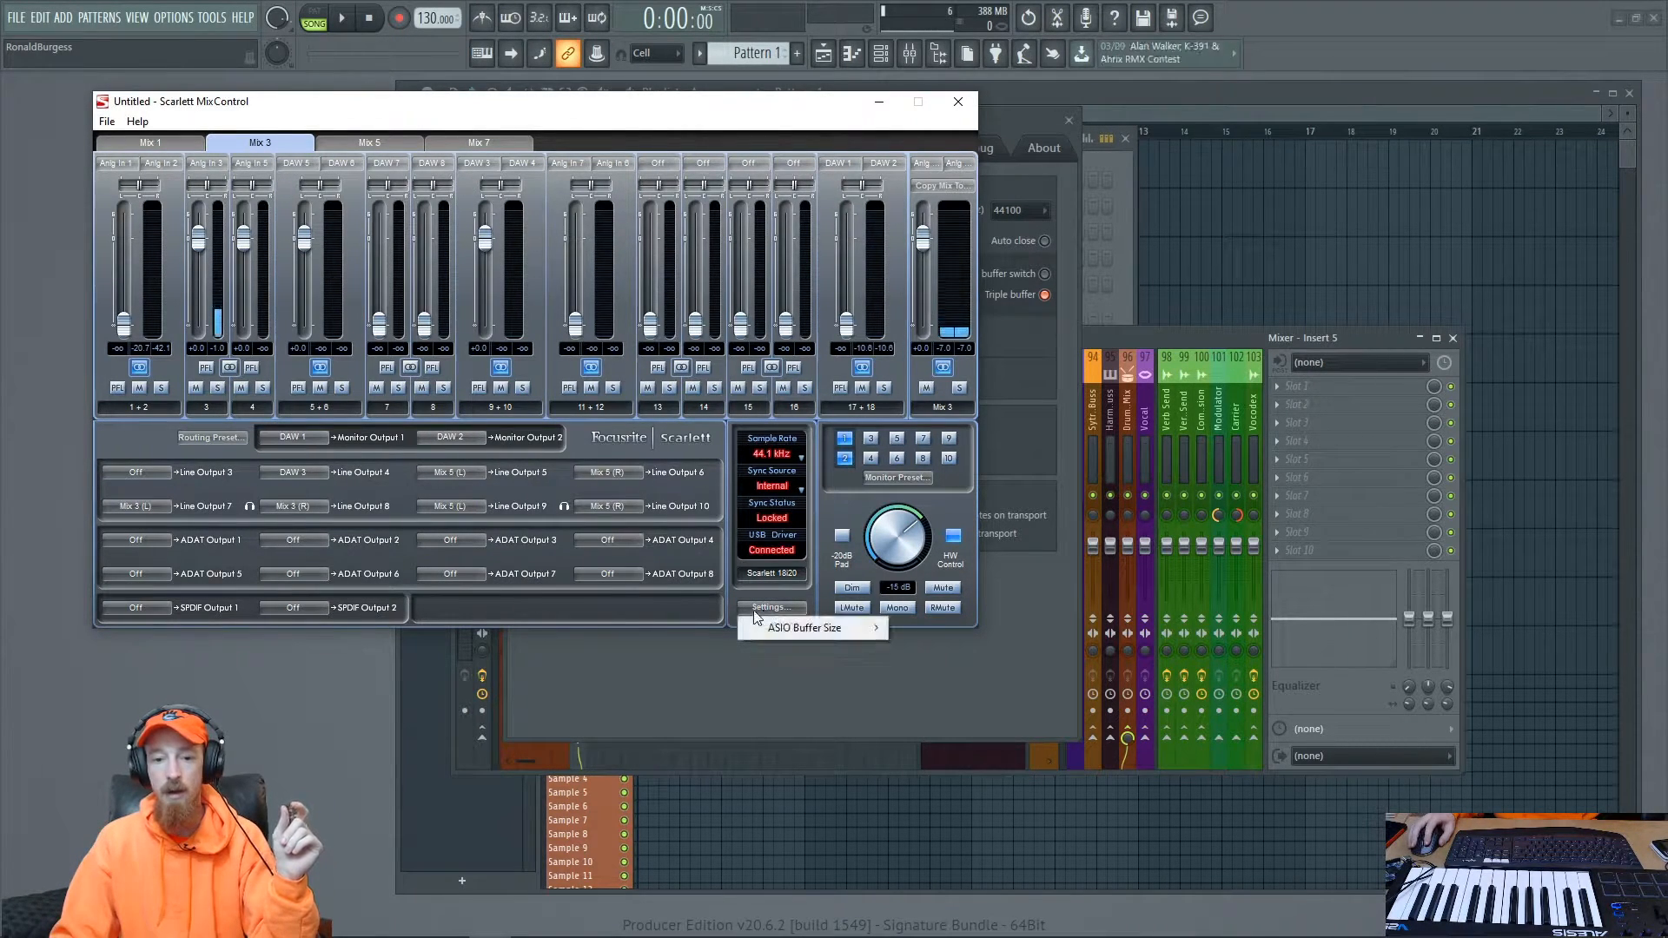
mouse_move(768, 629)
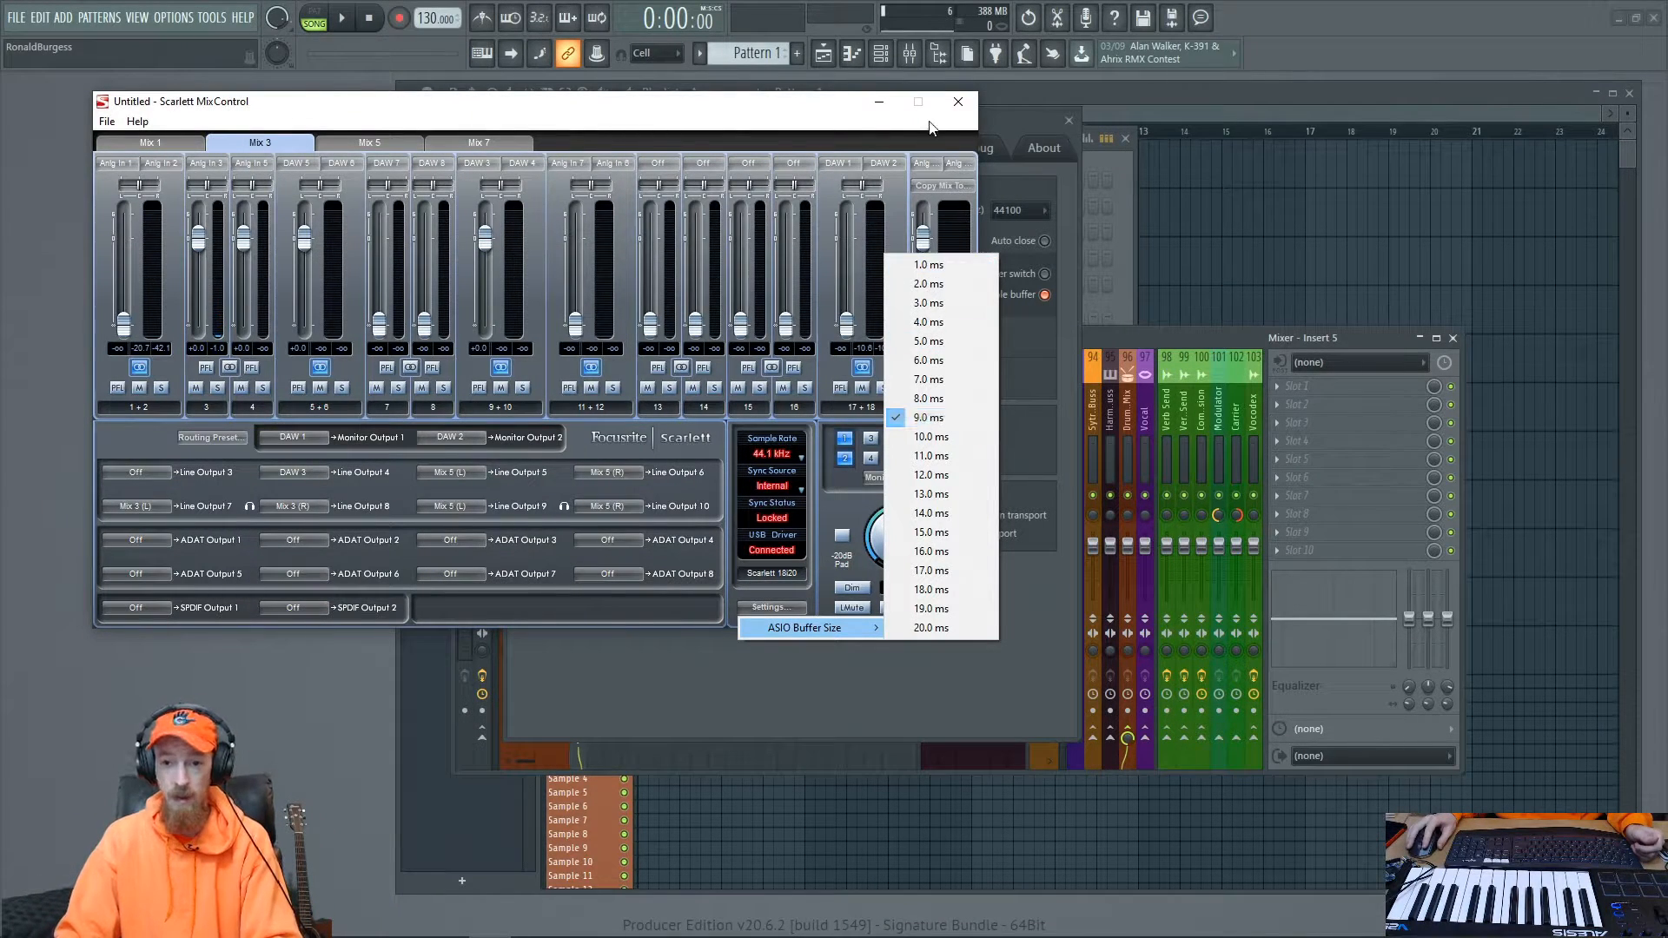
left_click(956, 106)
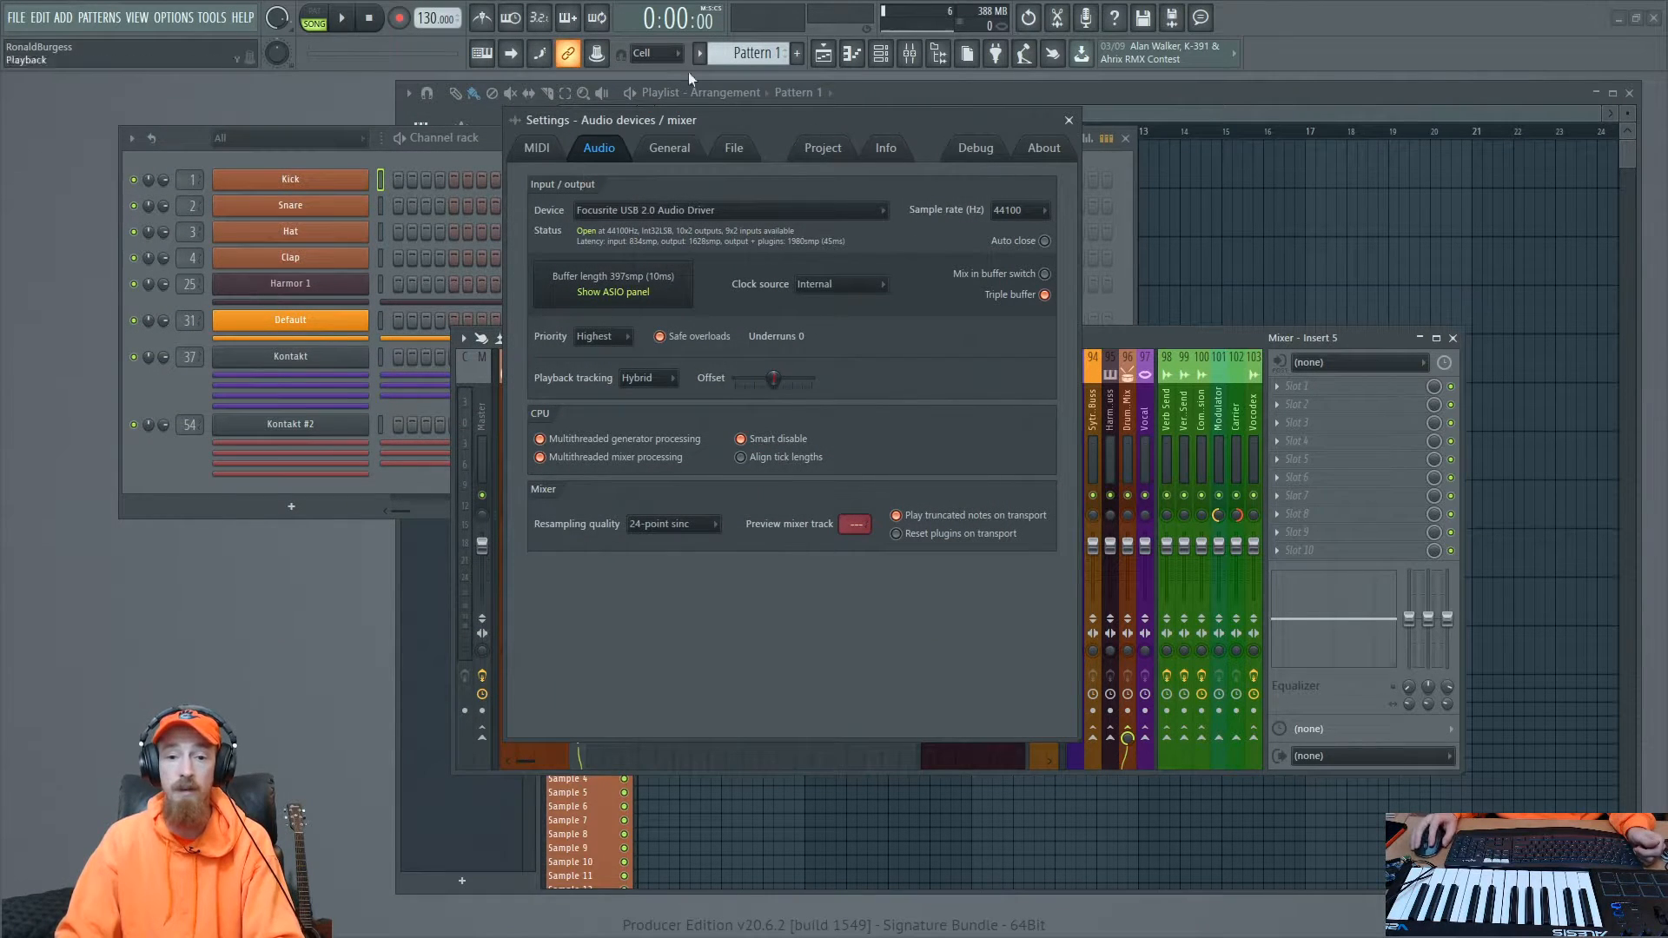
left_click(1068, 120)
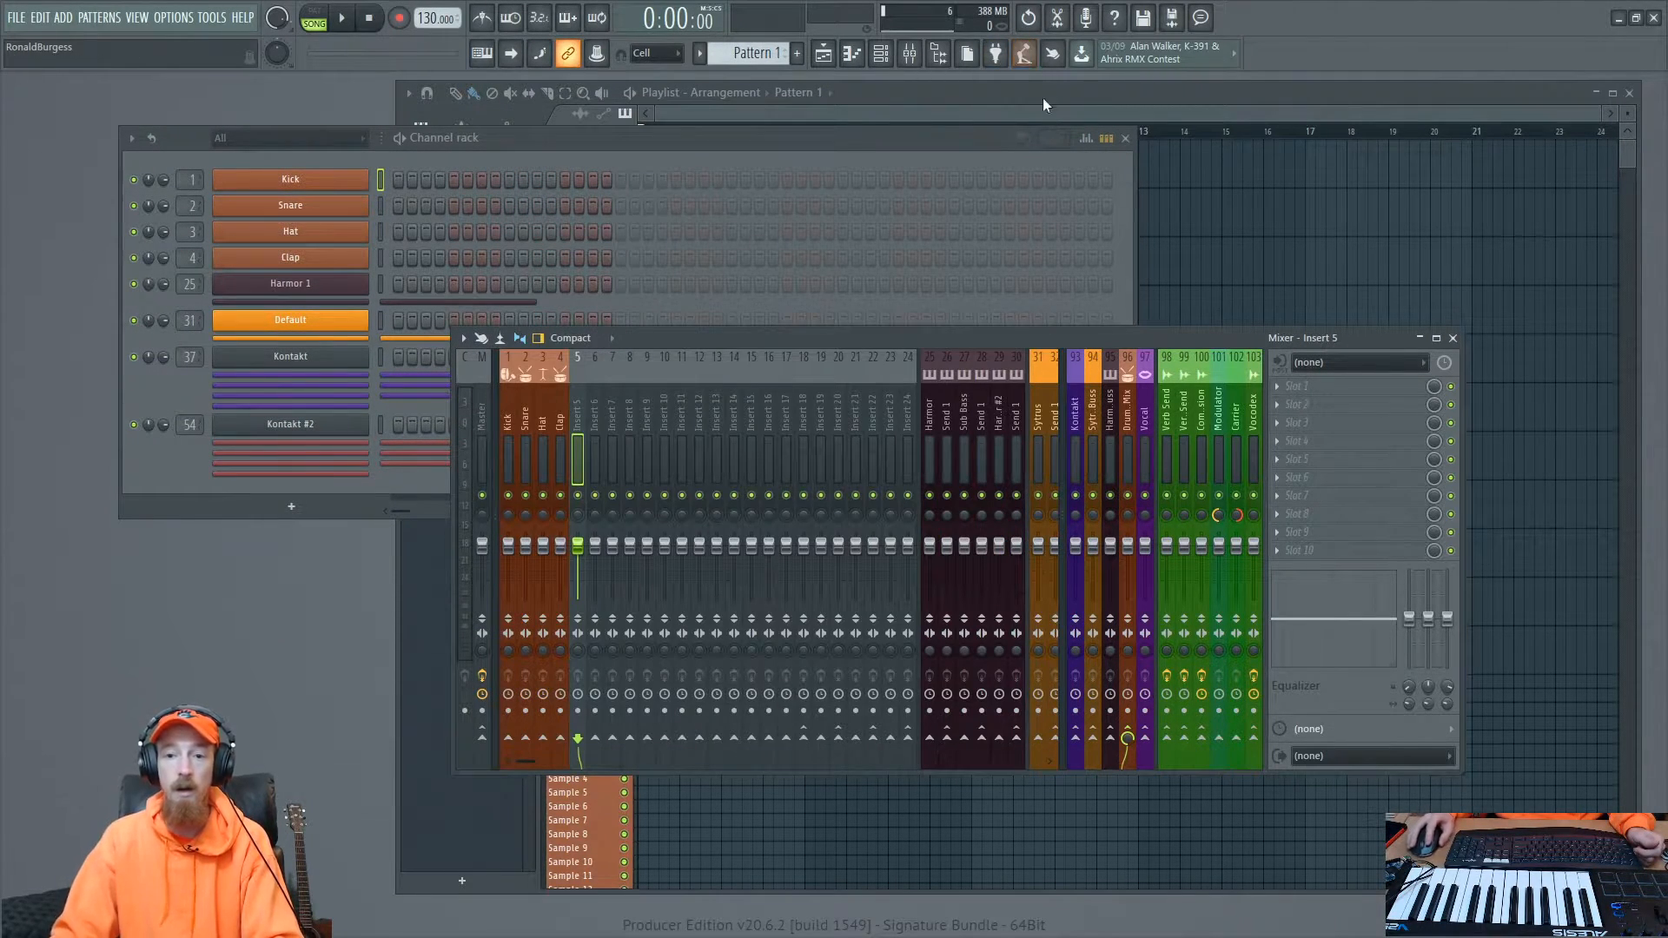
- Bring up the mixer and set the external audio input of track Insert 5 to the mono source Mic 3
left_click_drag(917, 333, 897, 304)
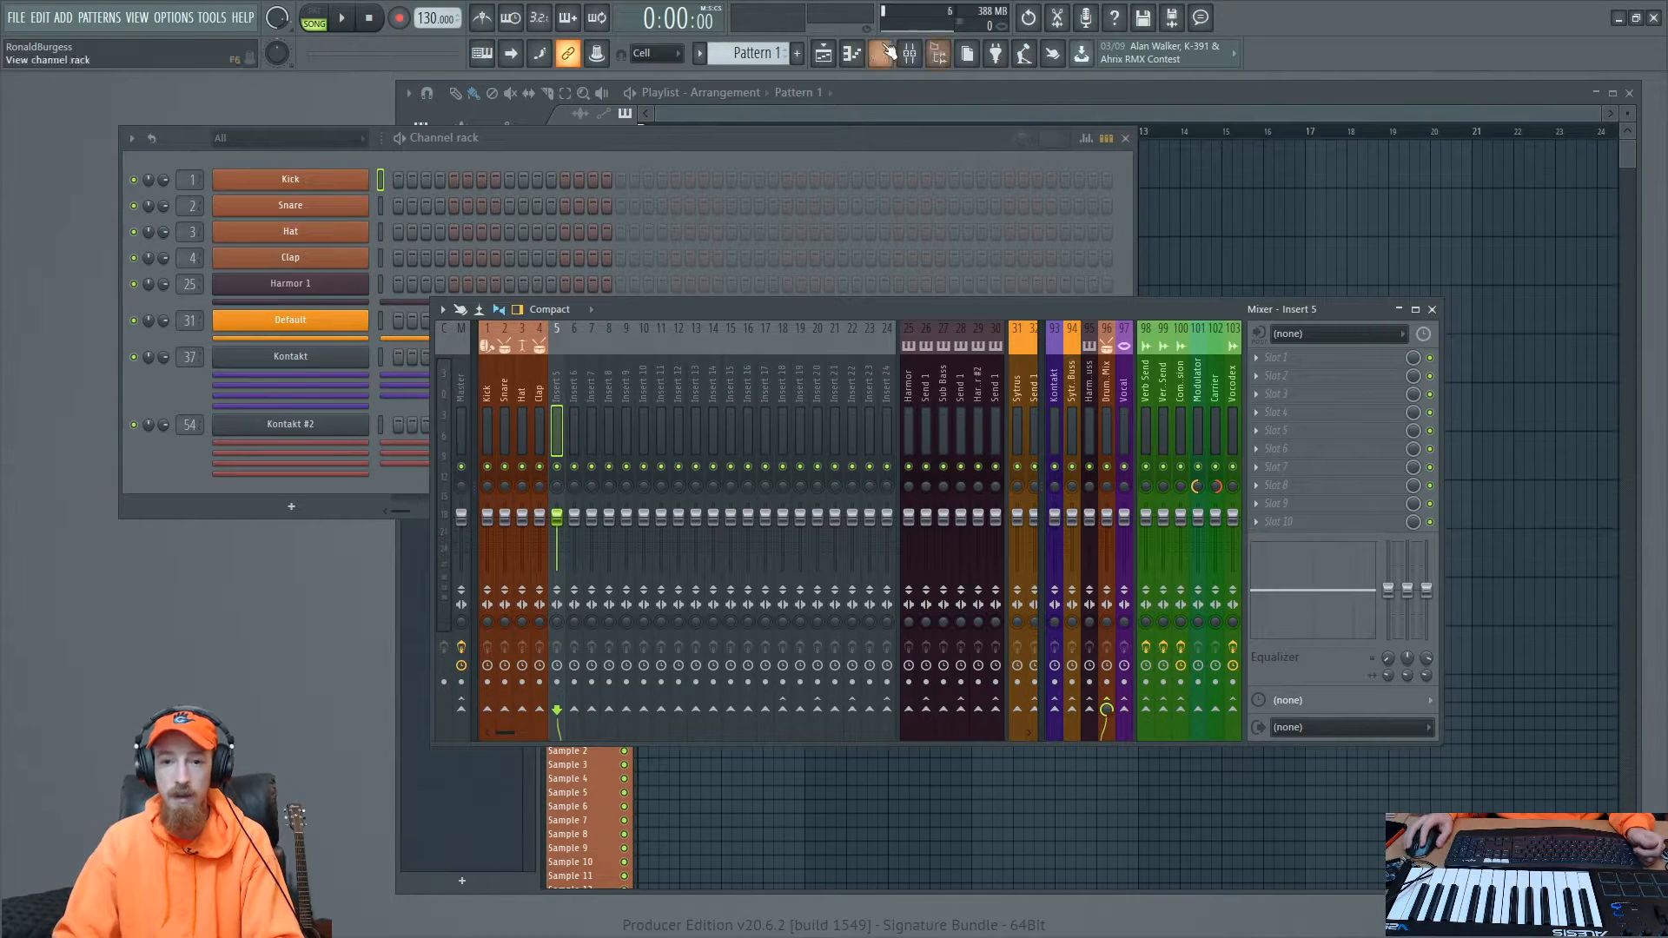
left_click(910, 54)
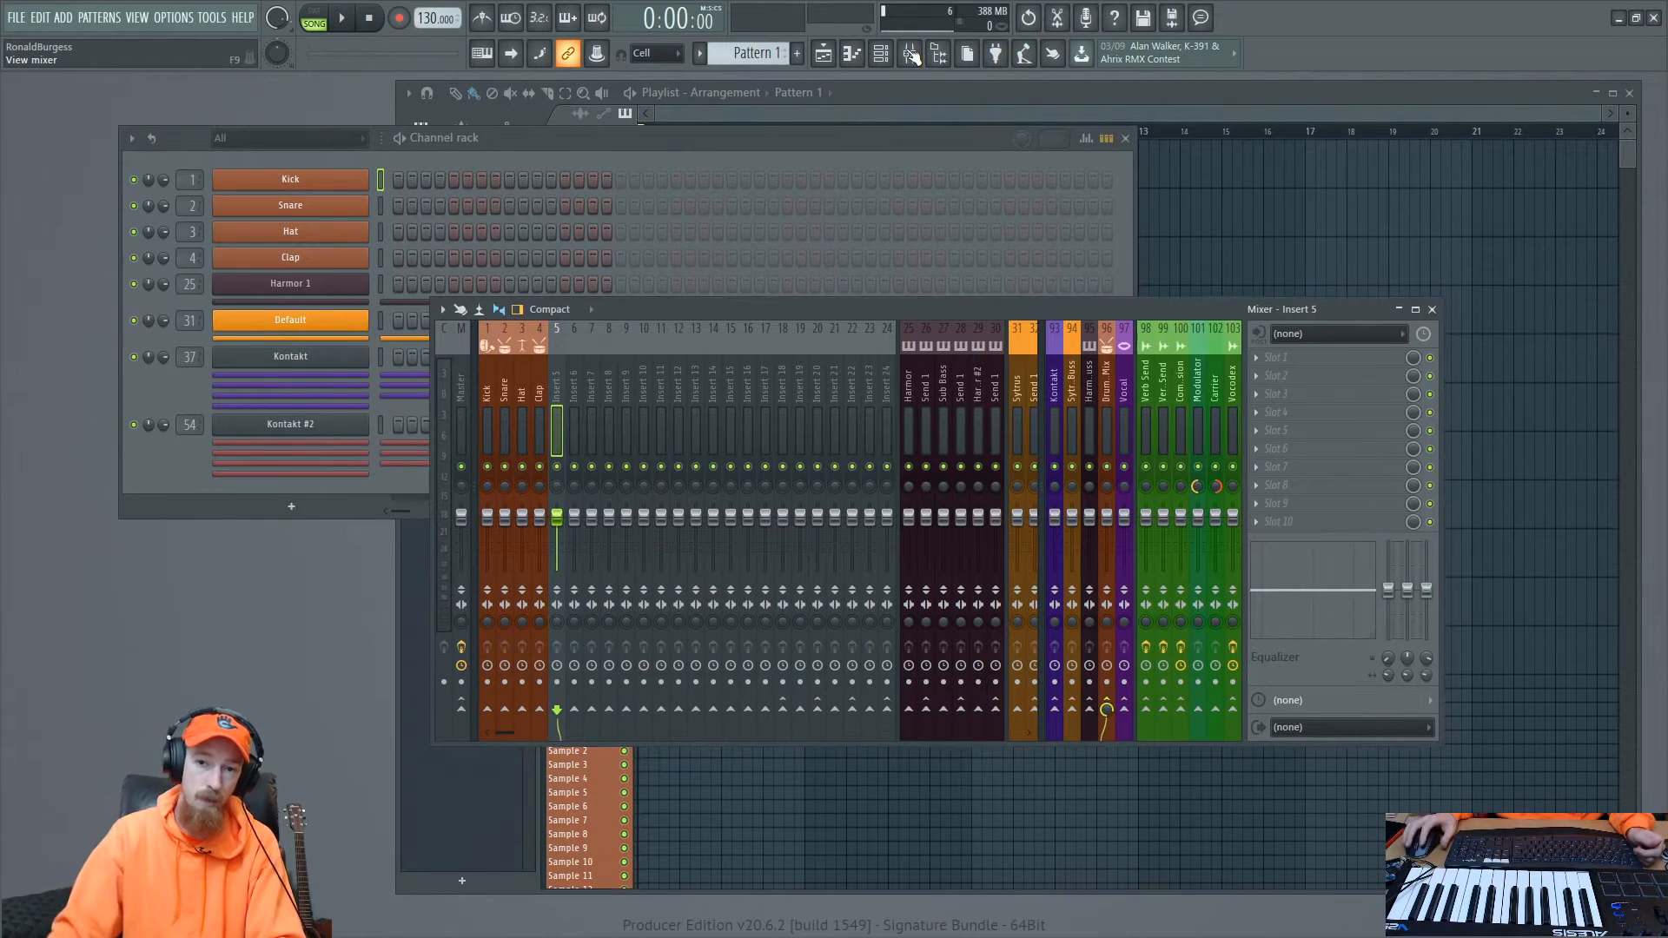
left_click_drag(834, 309, 818, 278)
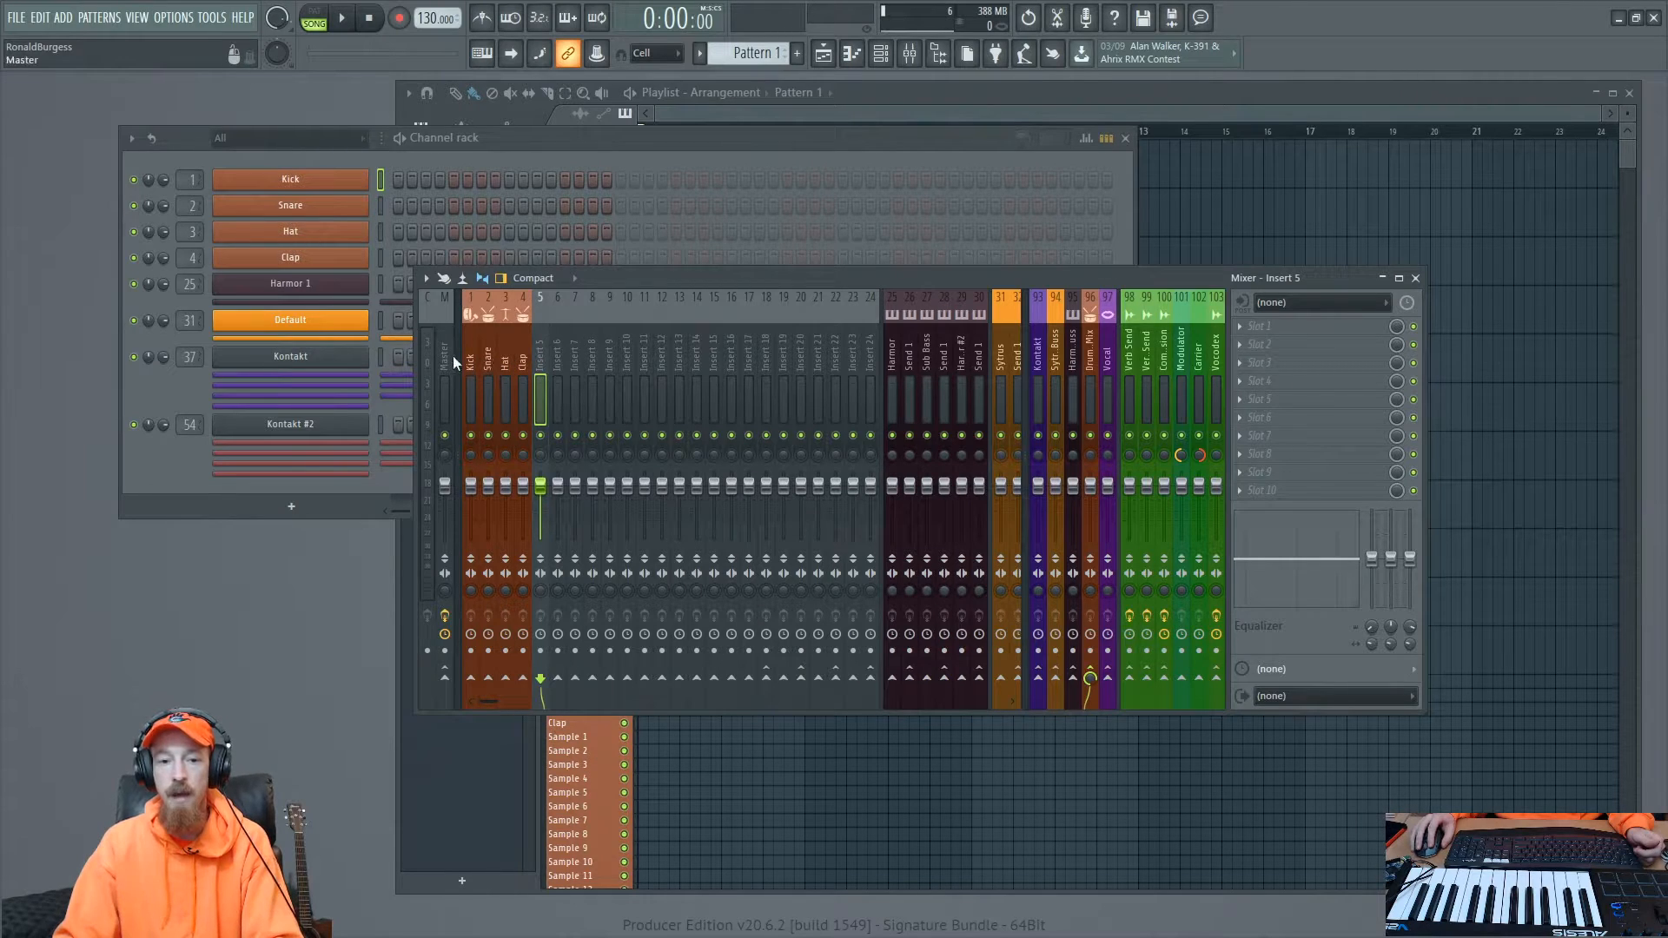
left_click_drag(488, 377, 547, 365)
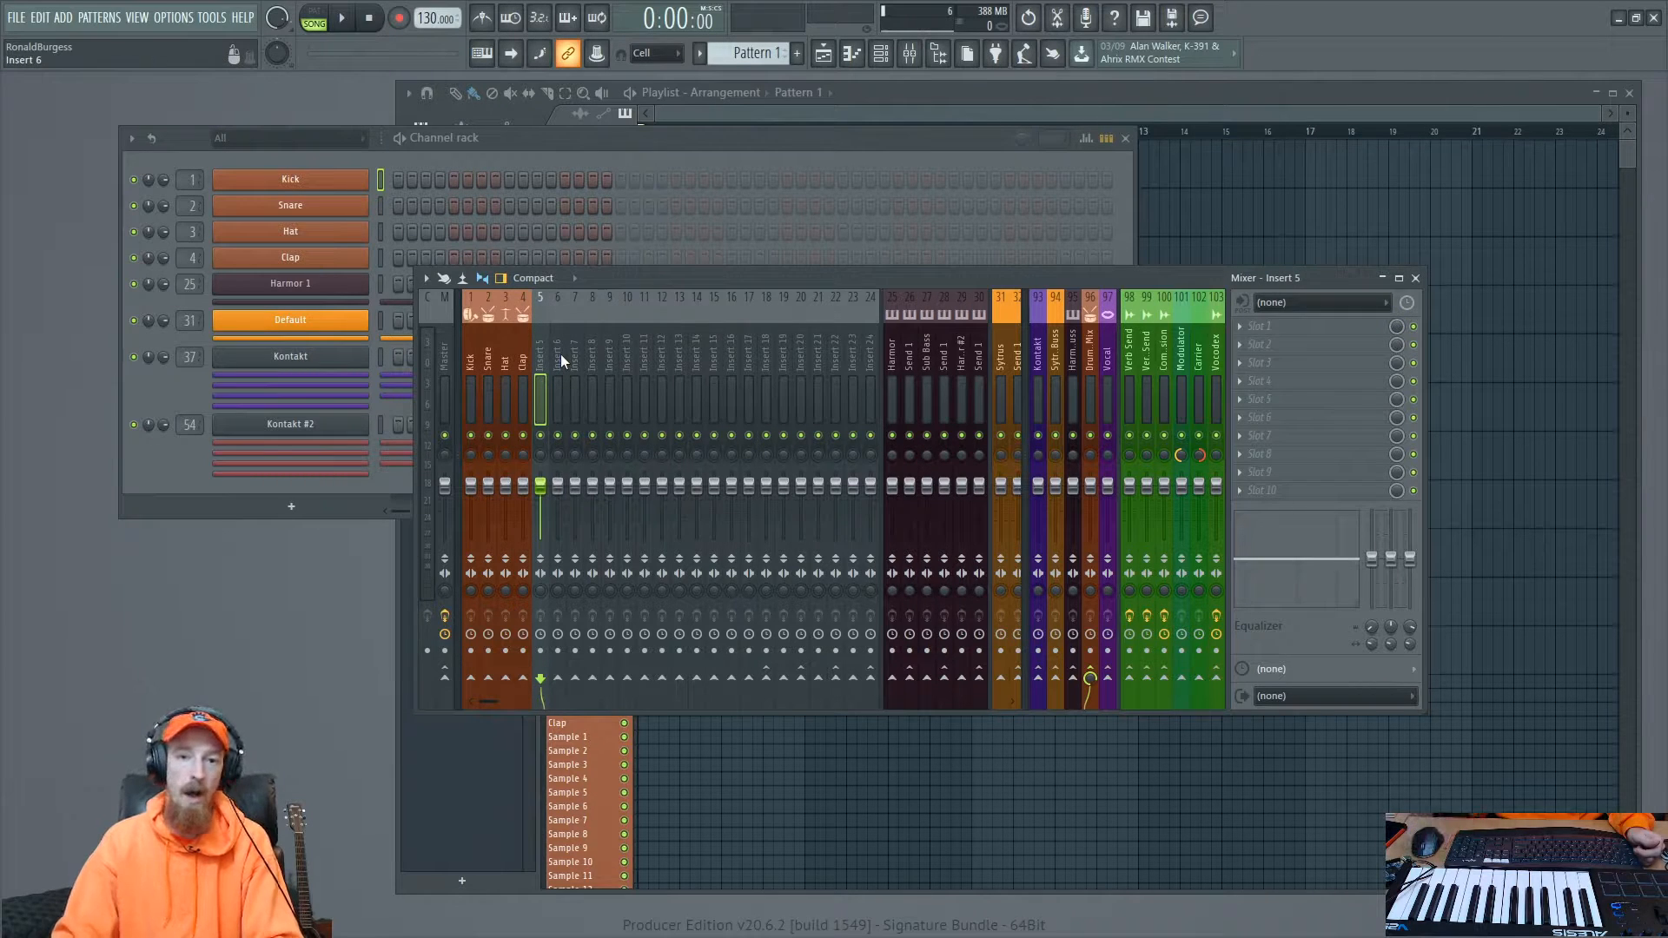
mouse_move(548, 362)
left_mouse_down()
mouse_move(564, 362)
mouse_move(537, 376)
left_mouse_up()
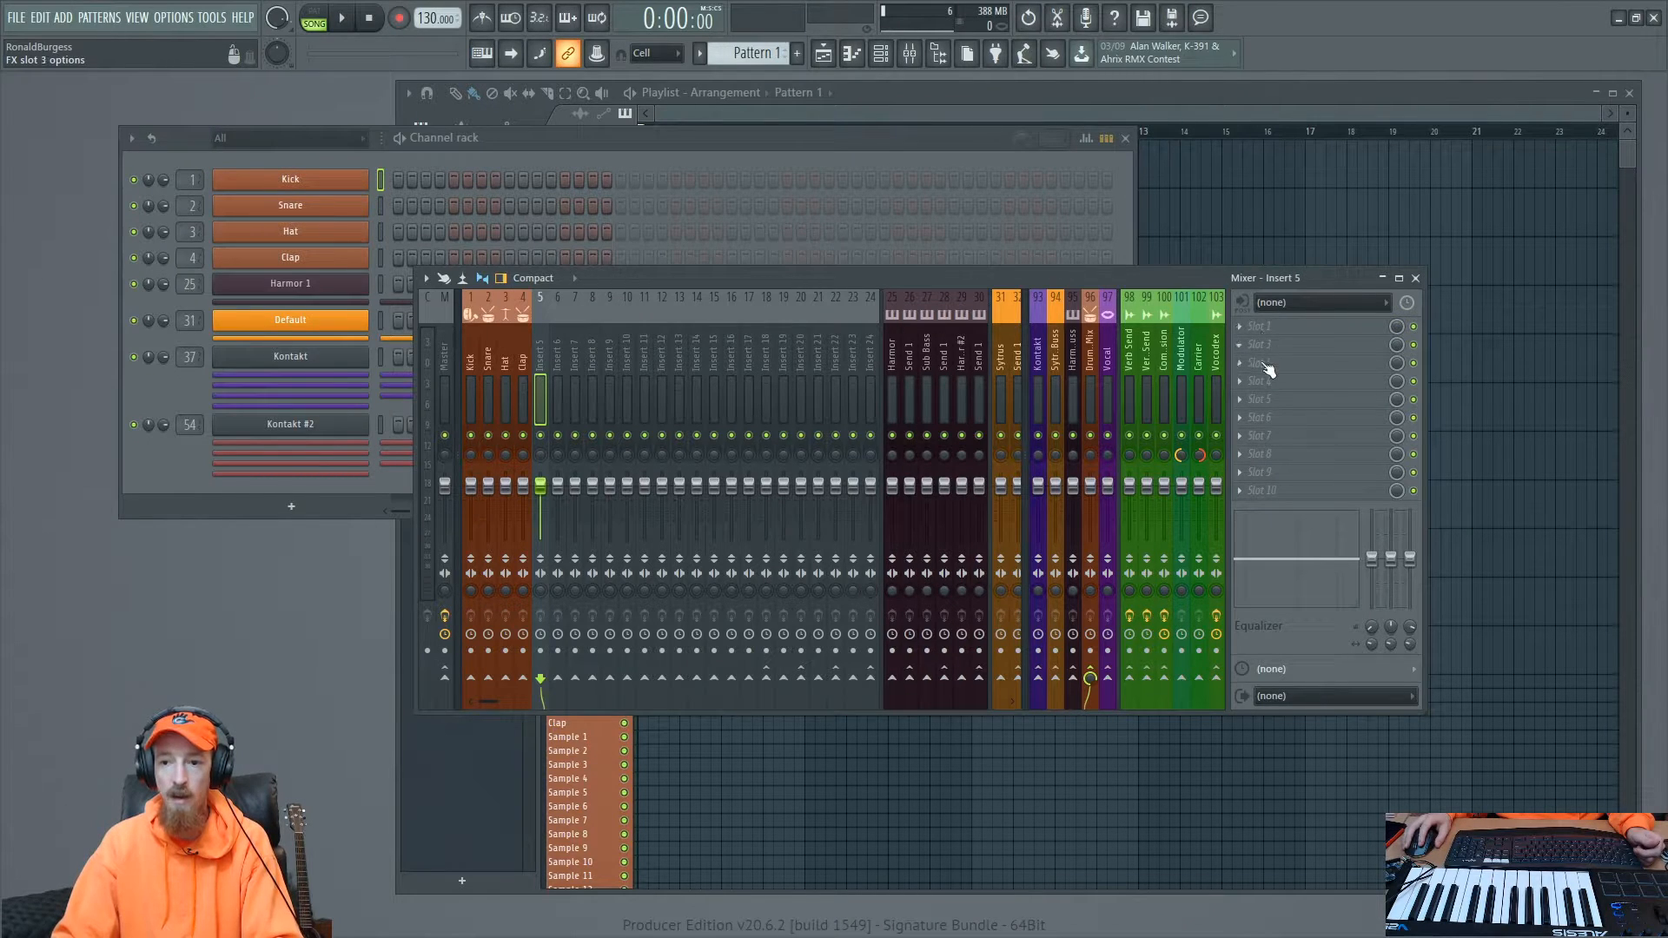
left_click(1296, 302)
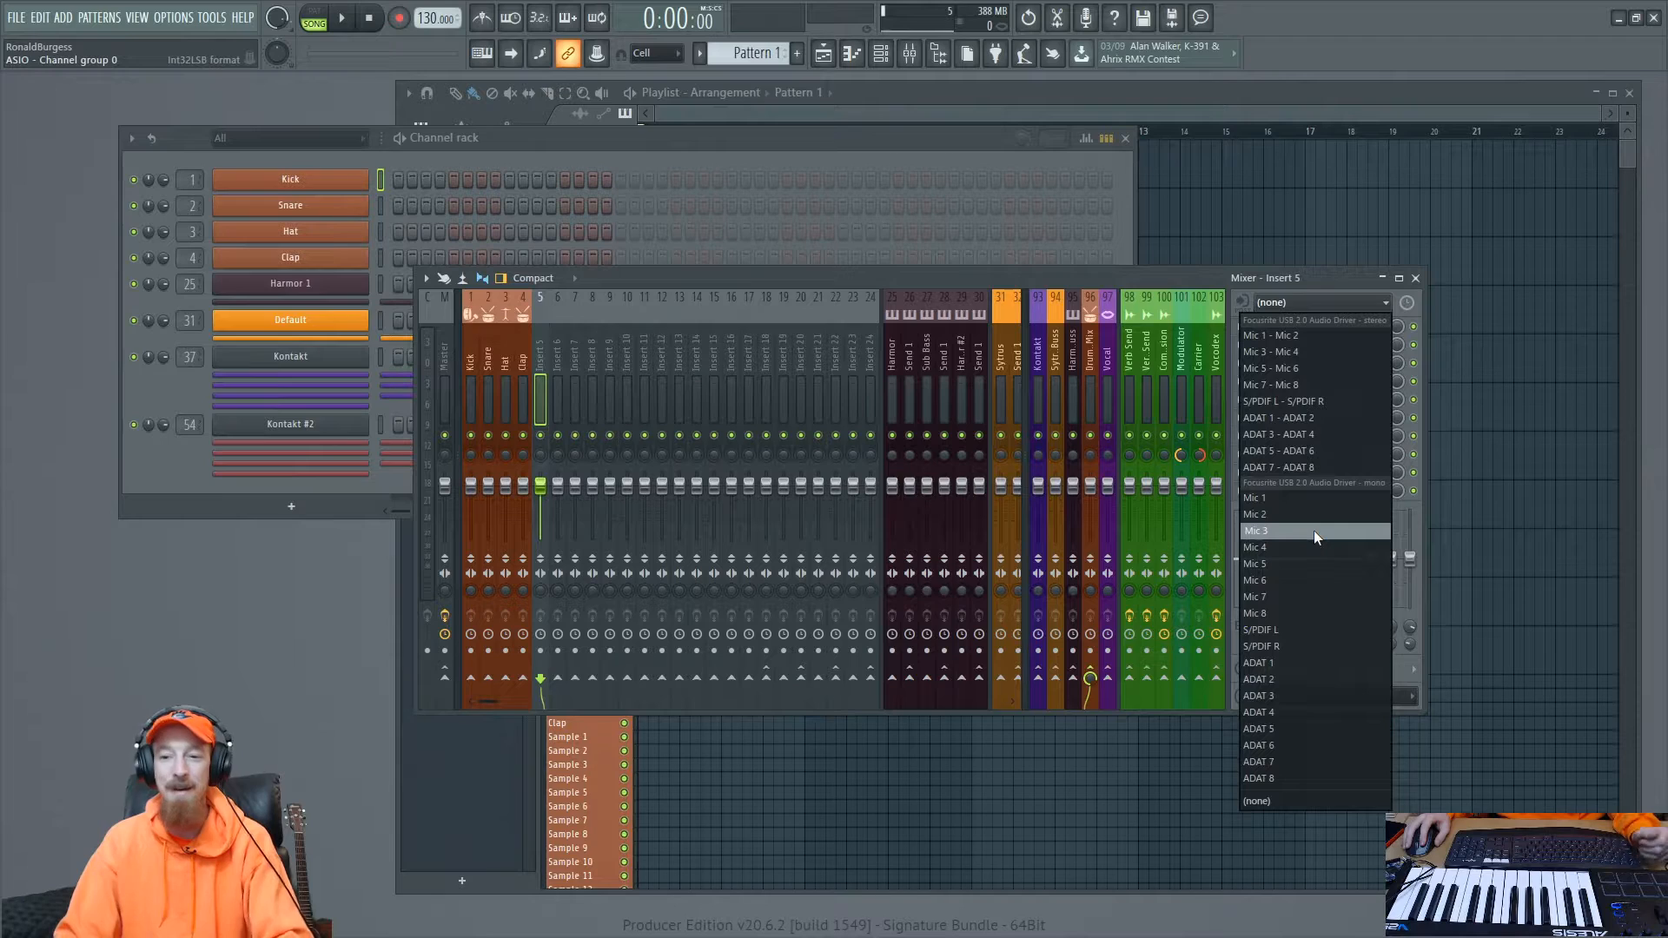
left_click(1268, 530)
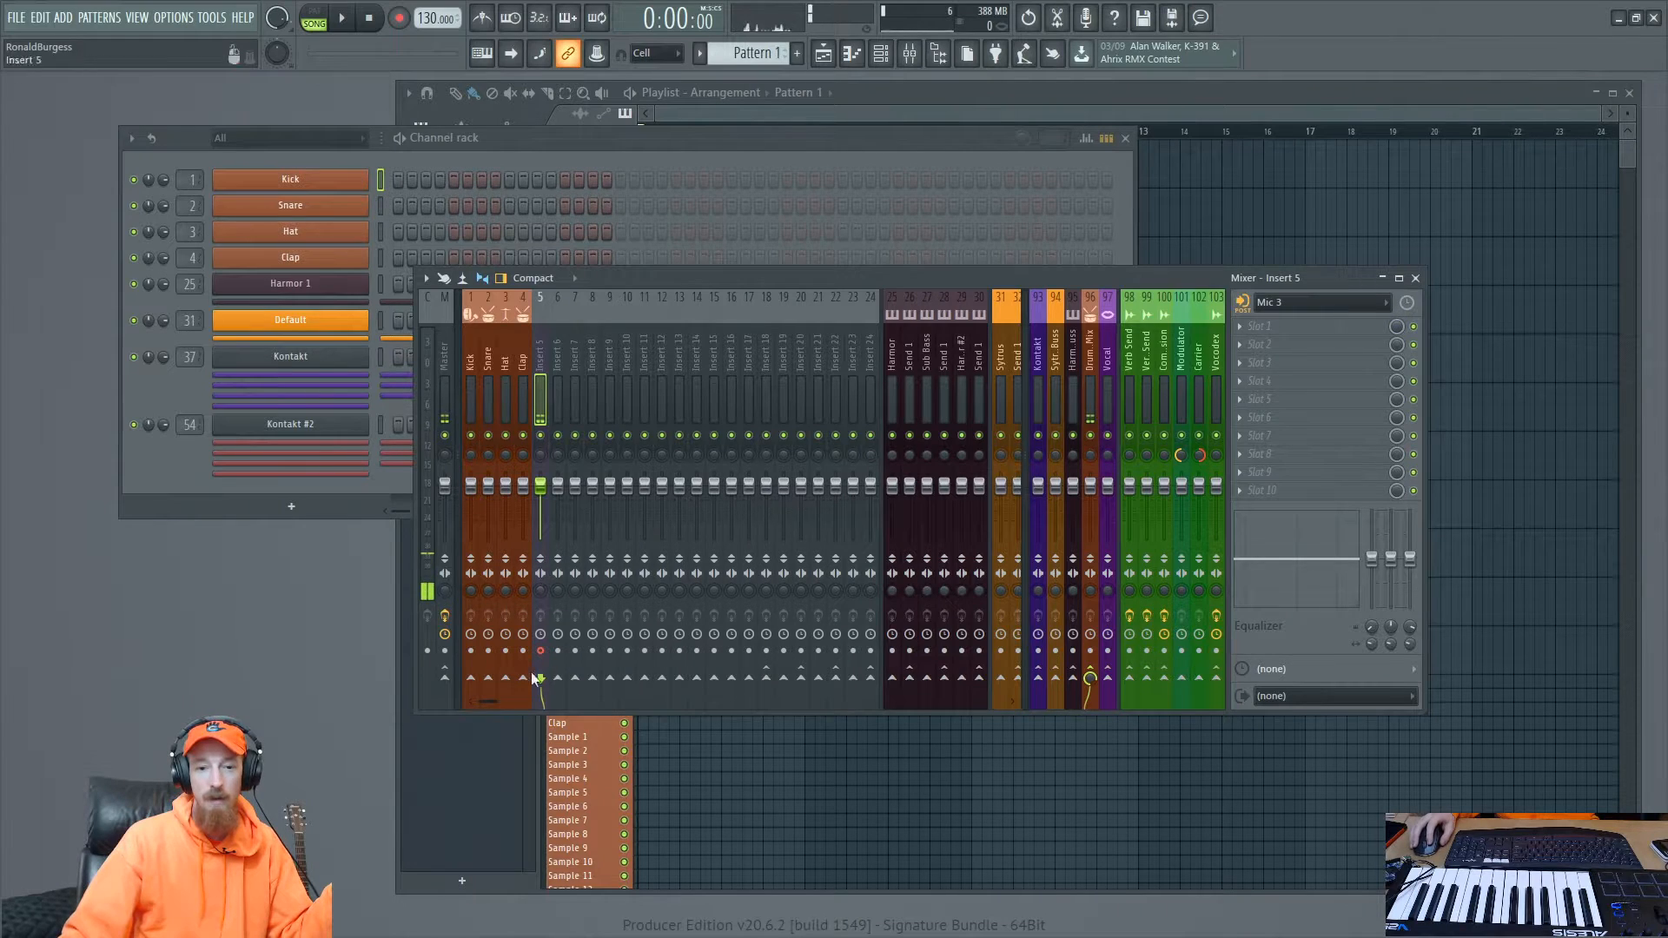
- Record a microphone take of about 7 seconds from Insert 5 into the playlist and pause the transport
left_click(401, 19)
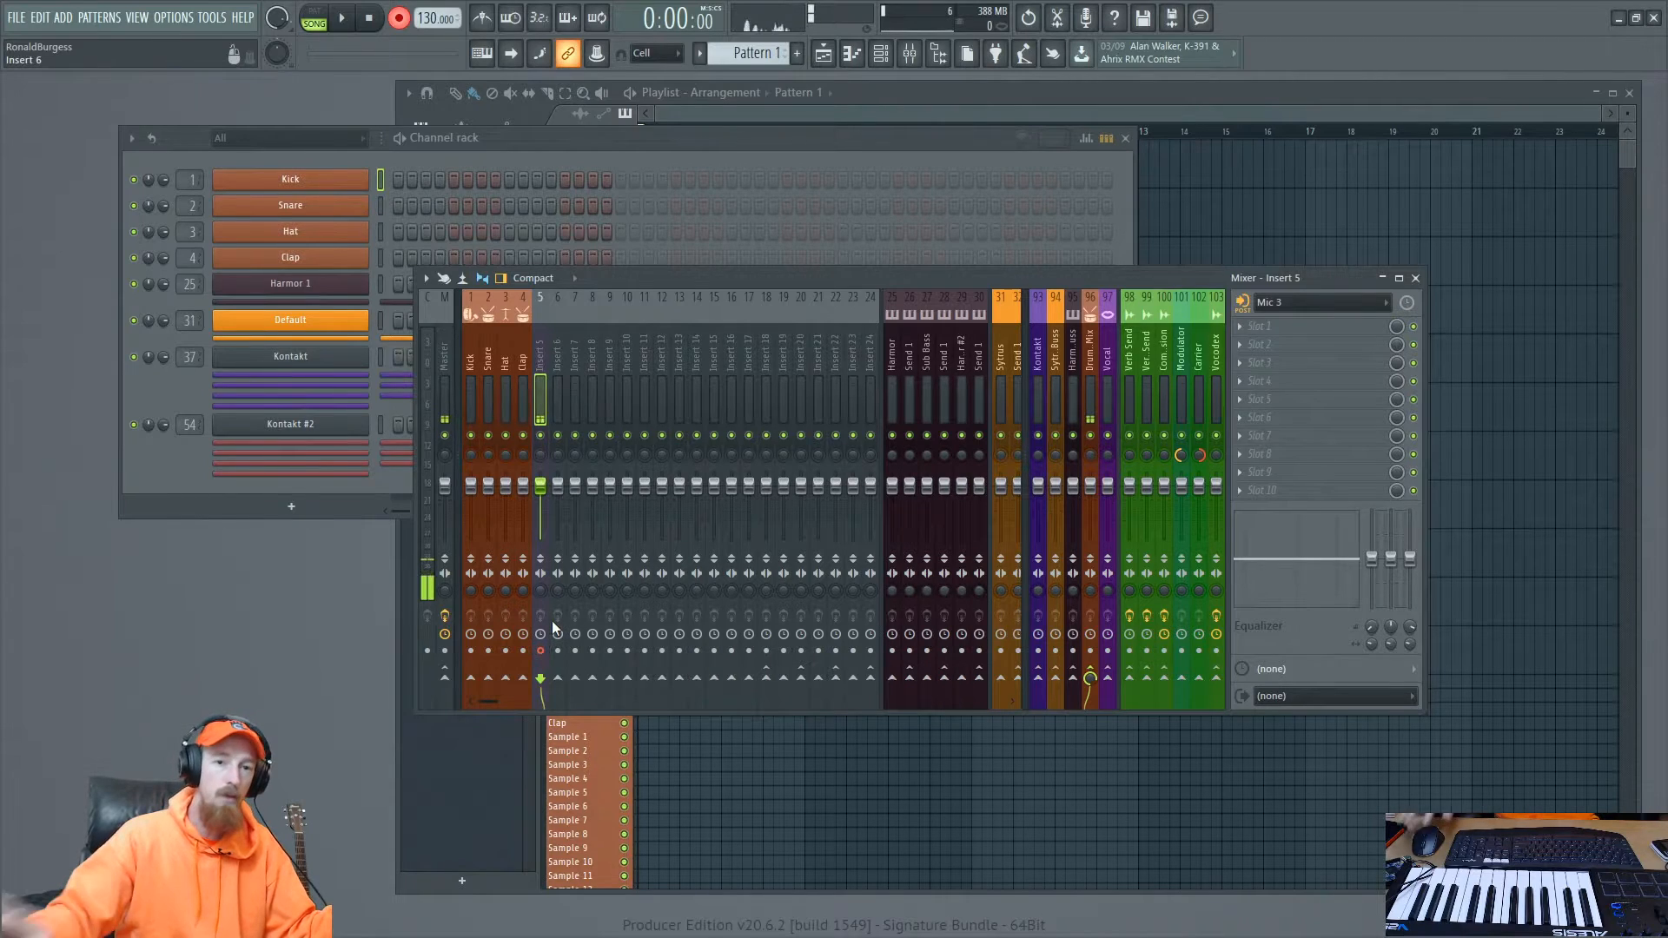
key("space")
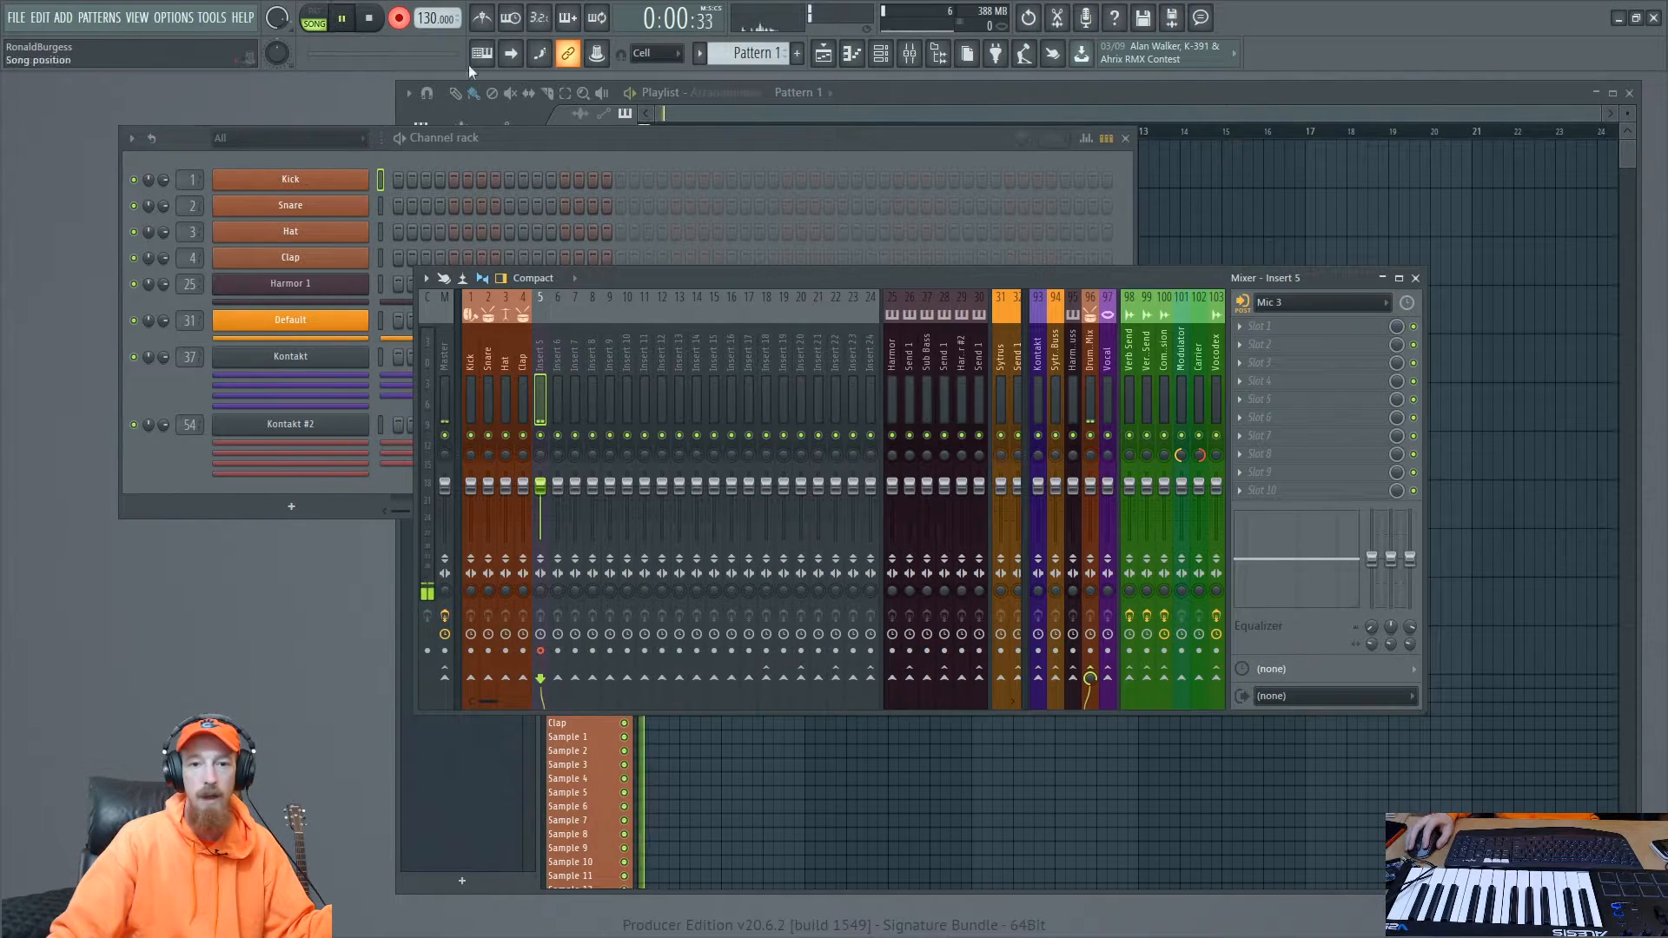
left_click(855, 107)
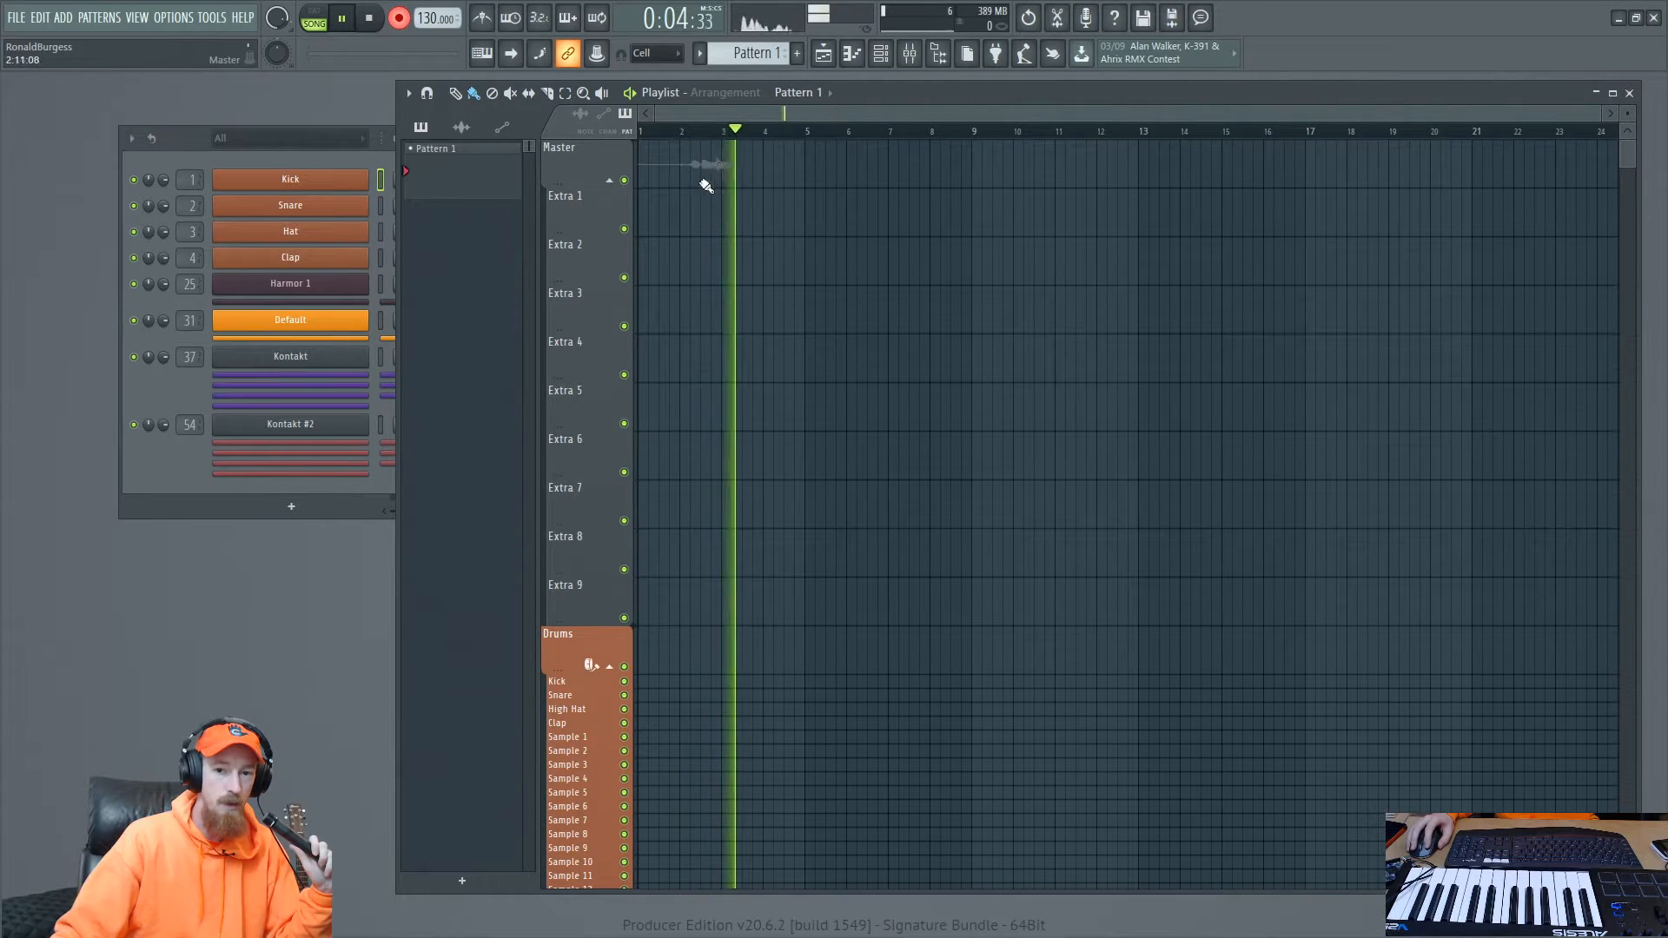
left_click(344, 19)
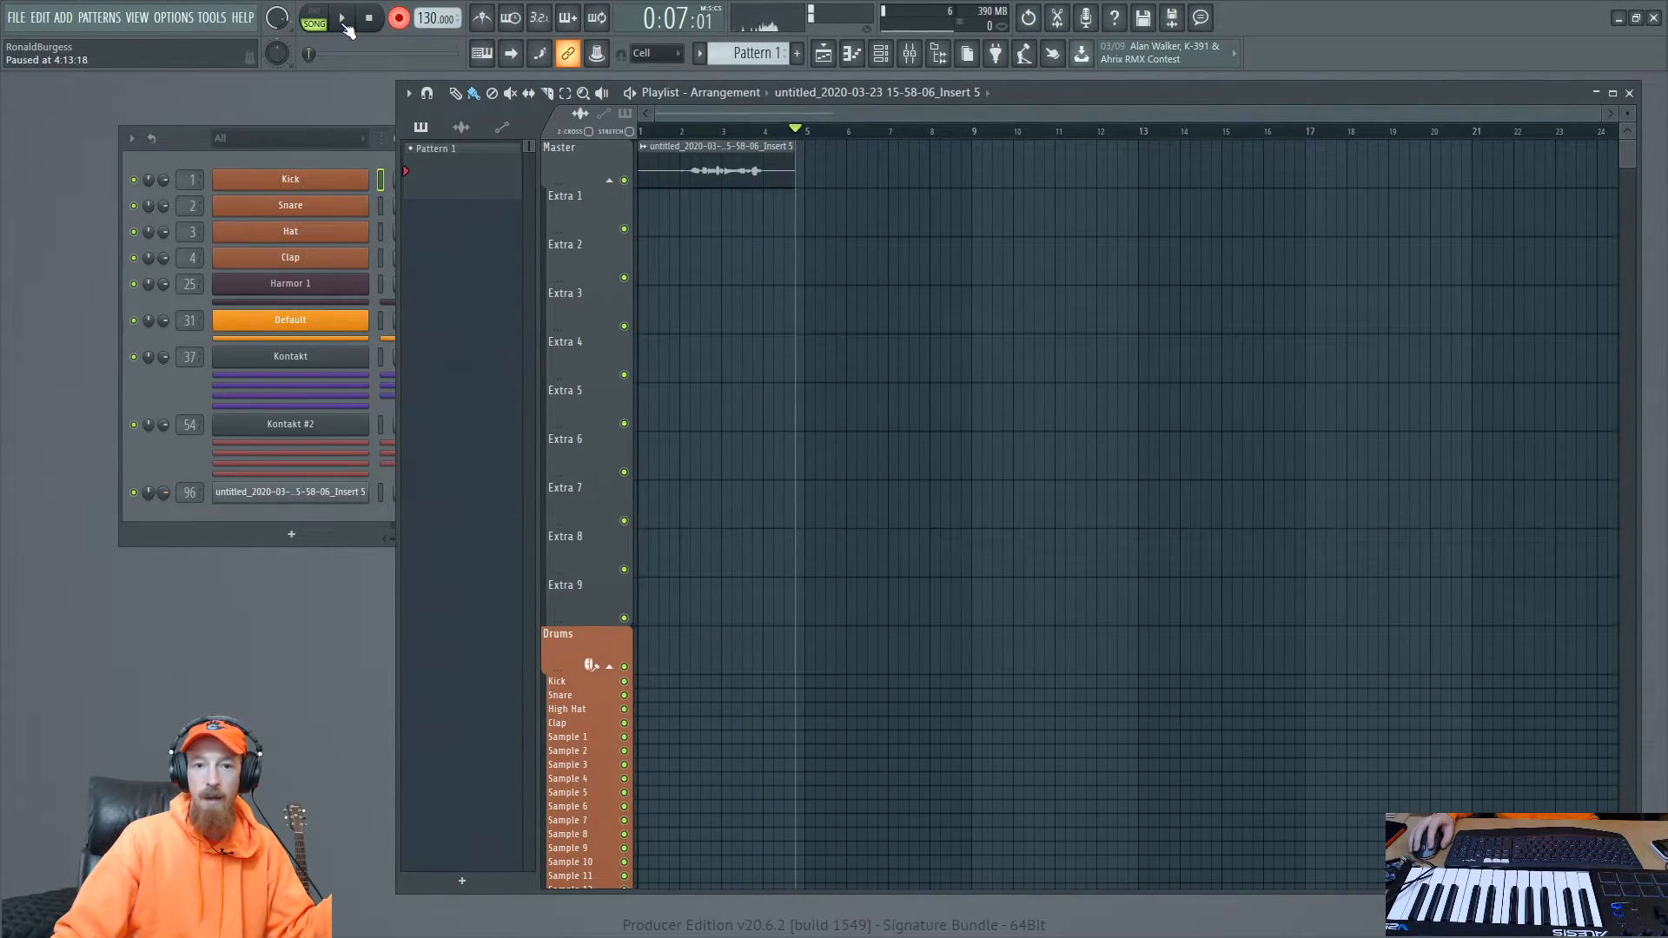
- Increase the height of the Master playlist track and normalize the recorded Insert 5 audio clip
double_click(726, 170)
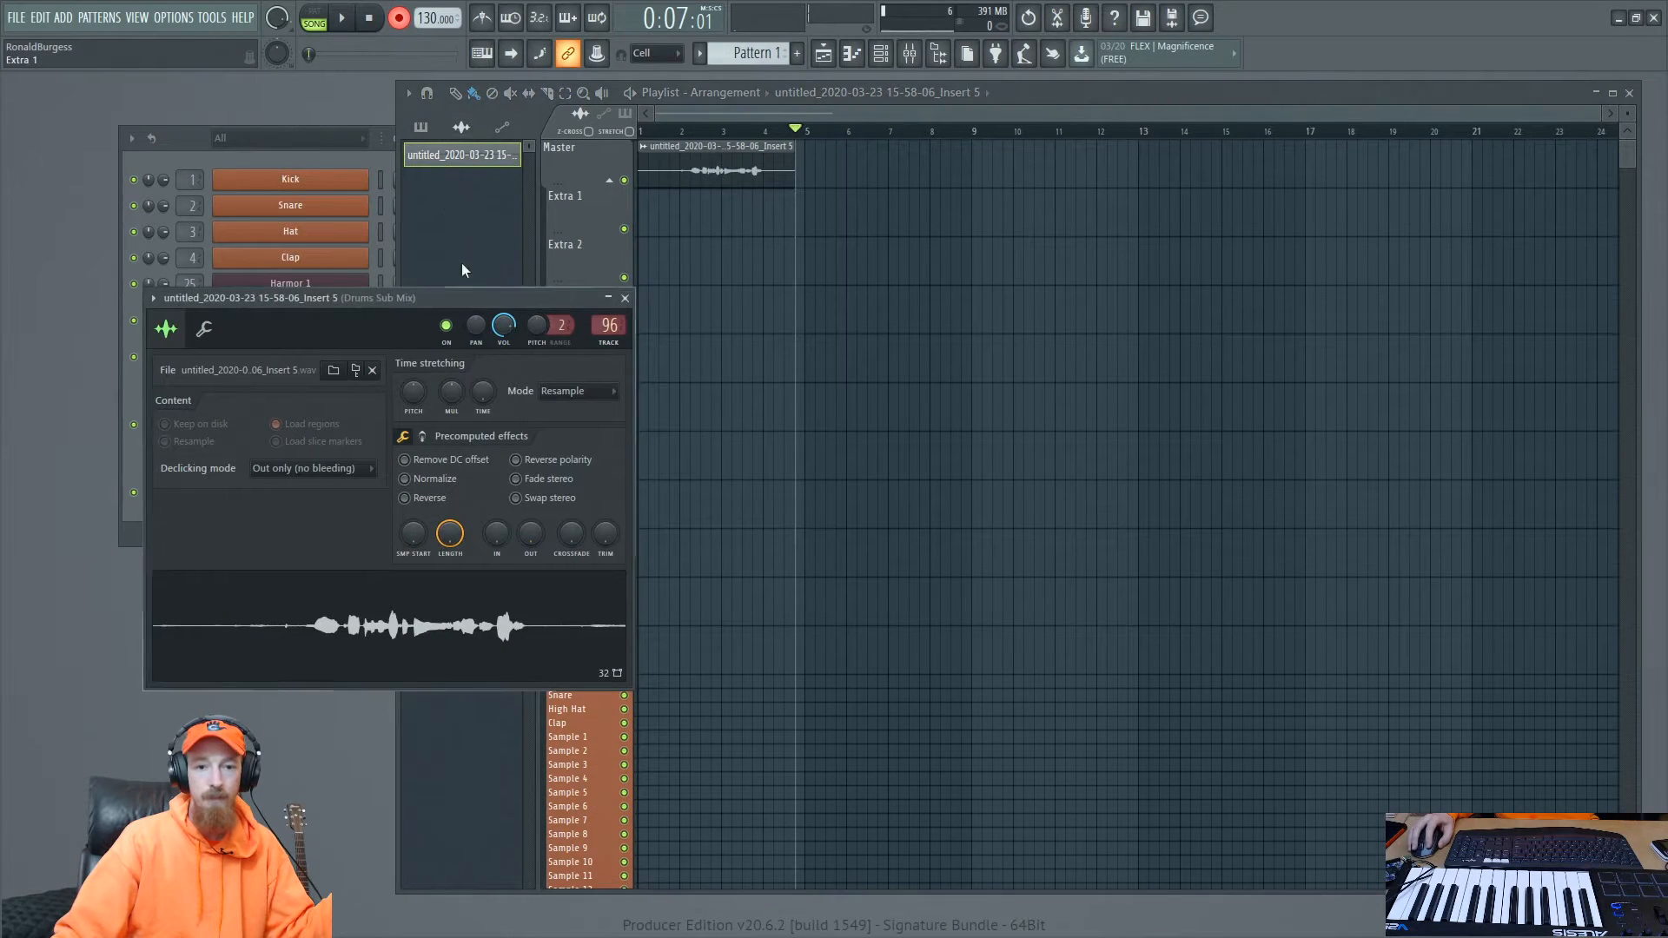
left_click(625, 298)
left_click_drag(568, 182, 567, 359)
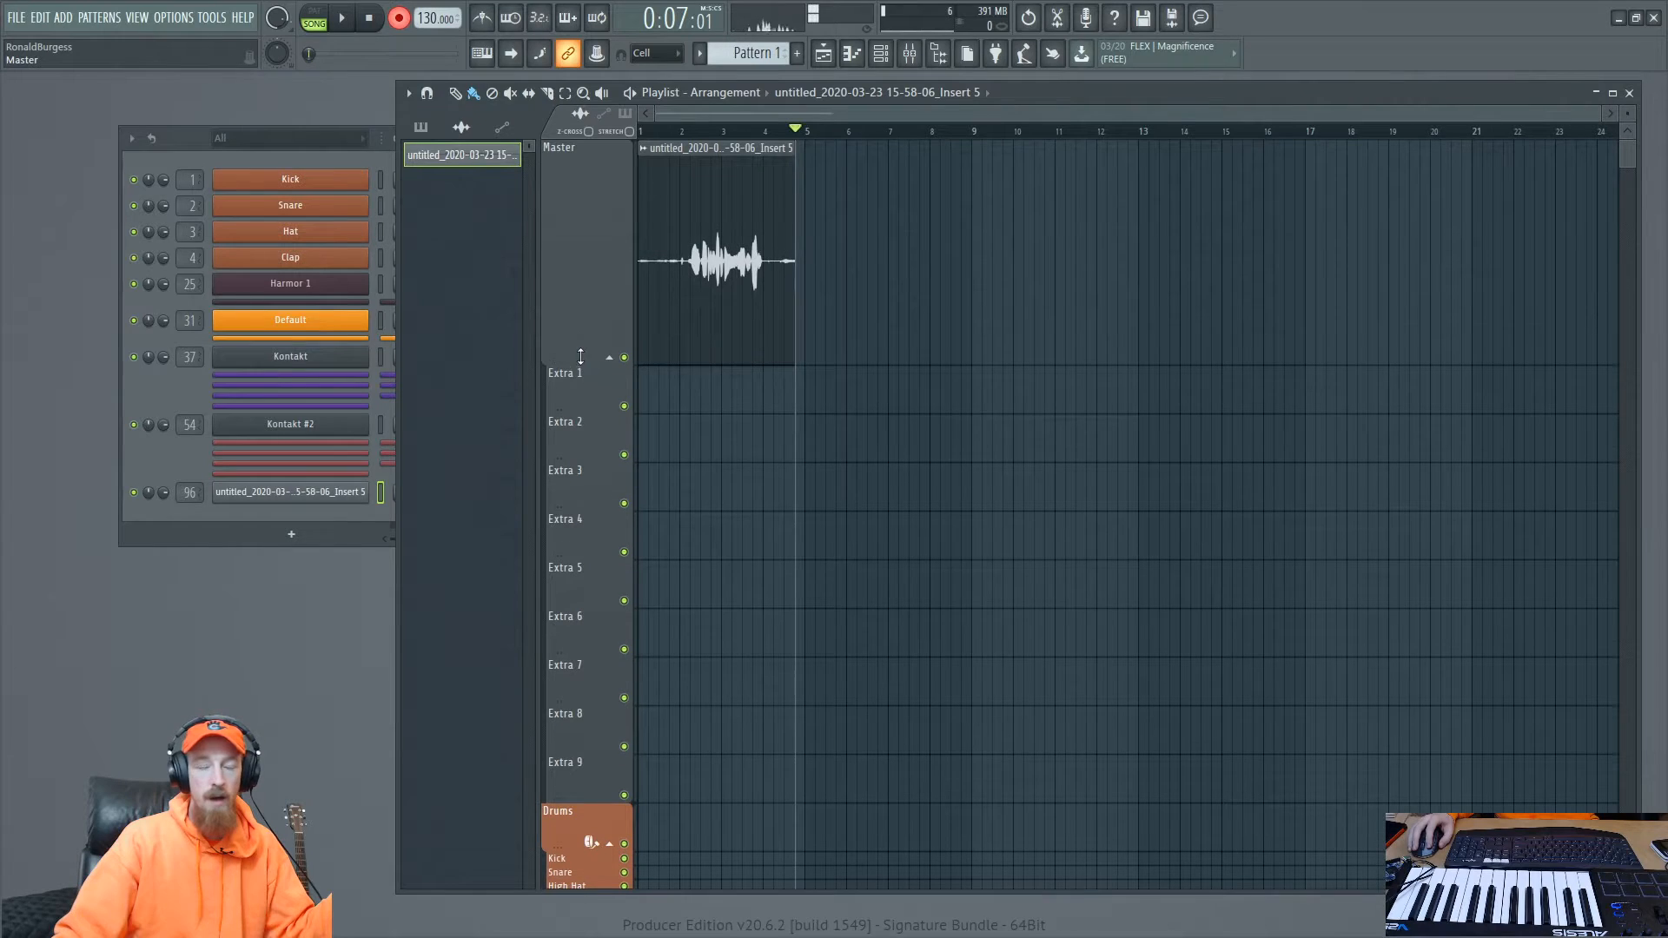
double_click(694, 210)
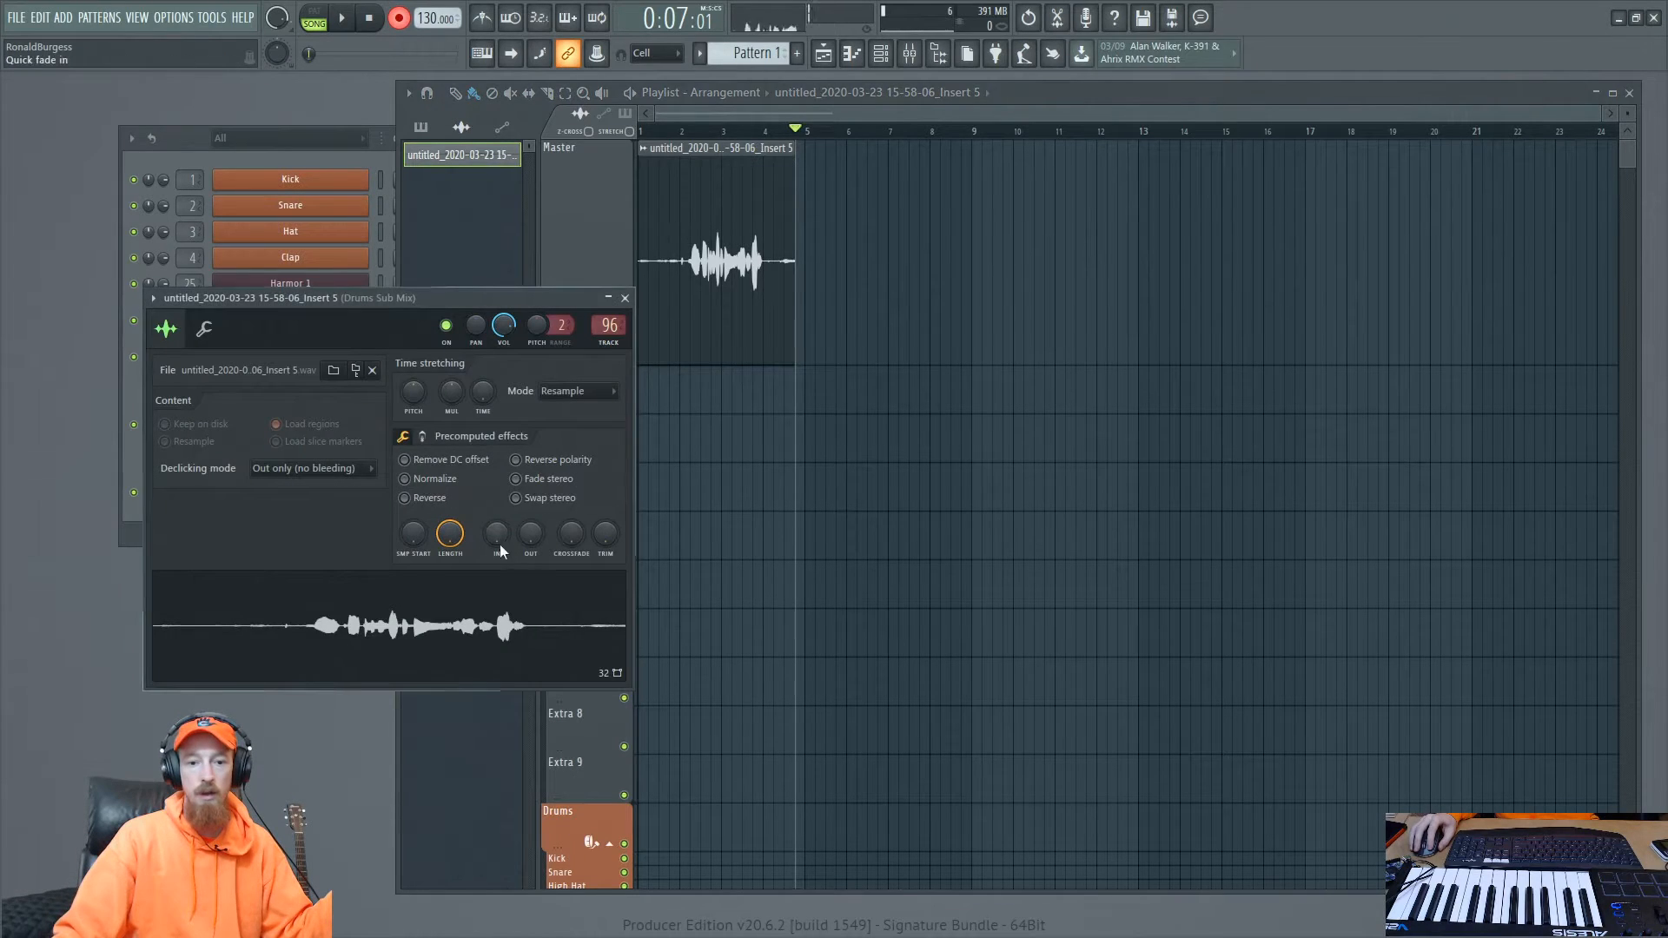
left_click(434, 480)
left_click(623, 300)
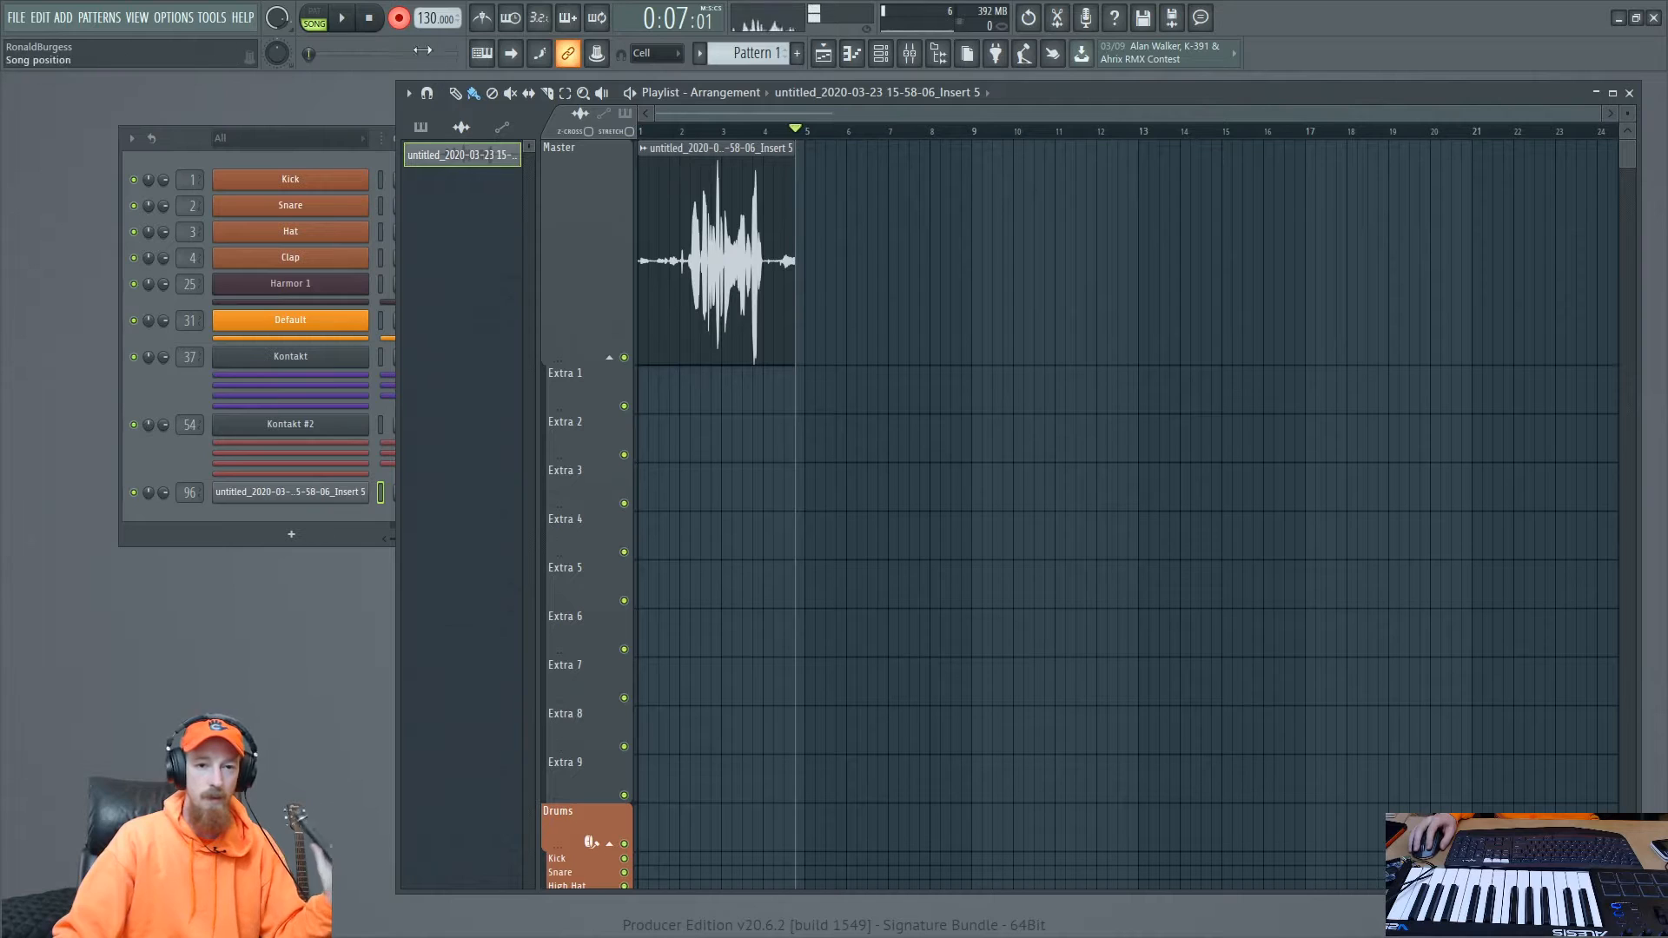
- Record a second microphone take of about 5 seconds onto playlist track Extra 1 and increase that track's height
left_click(399, 19)
key("space")
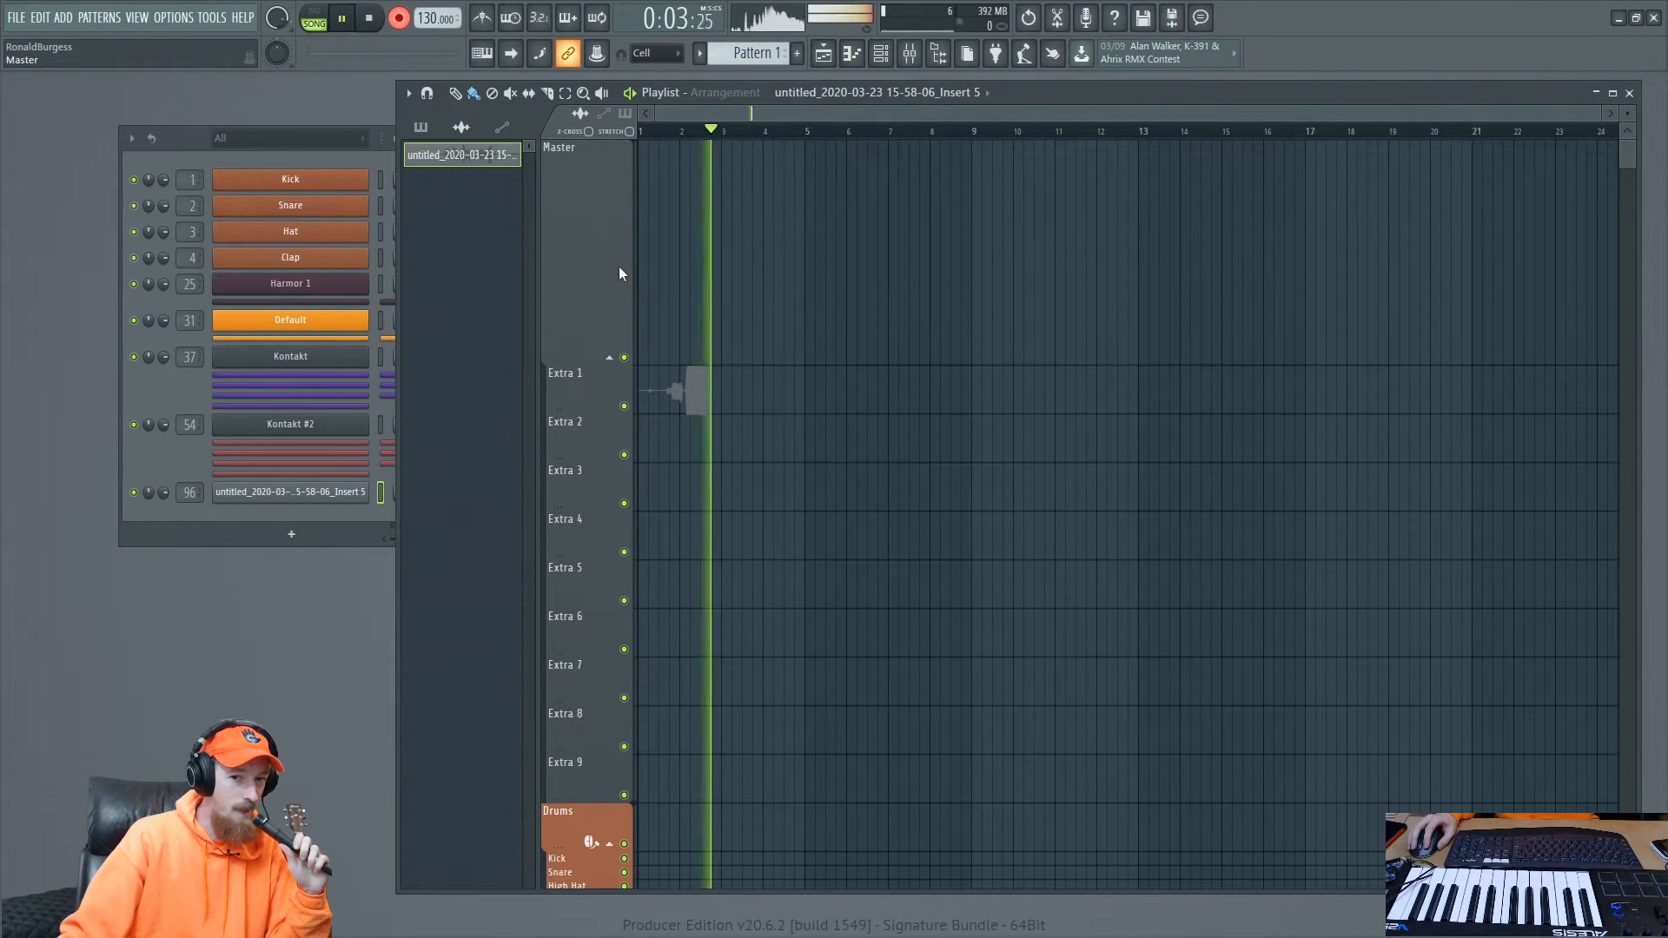
left_click(343, 18)
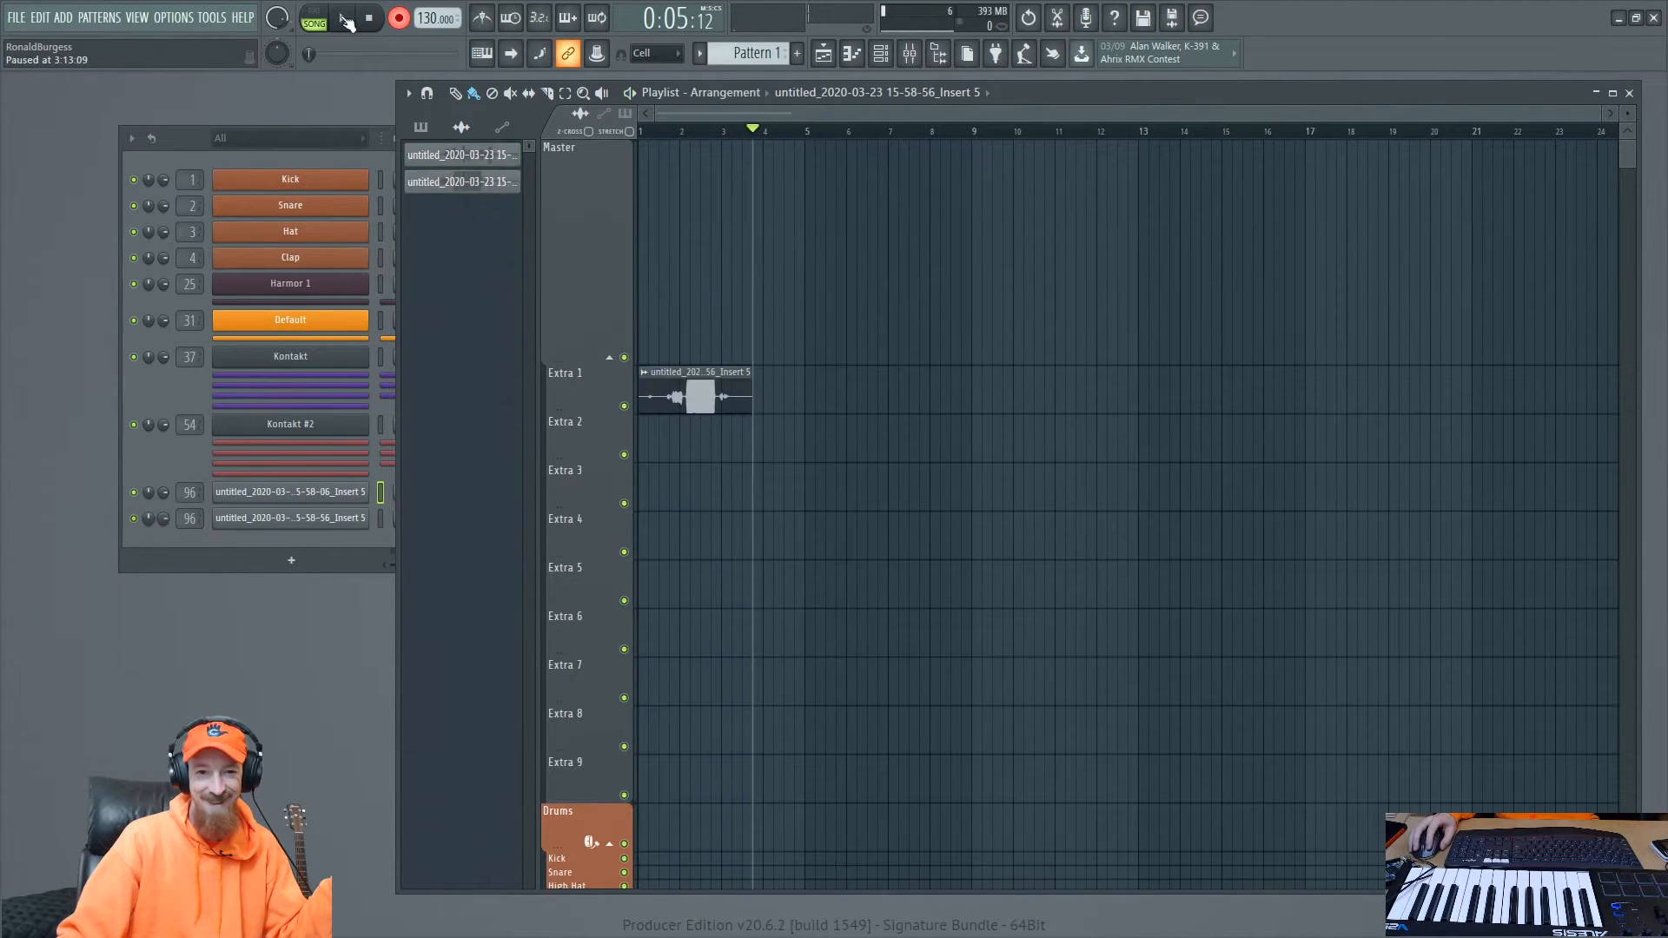
left_click_drag(599, 413, 592, 610)
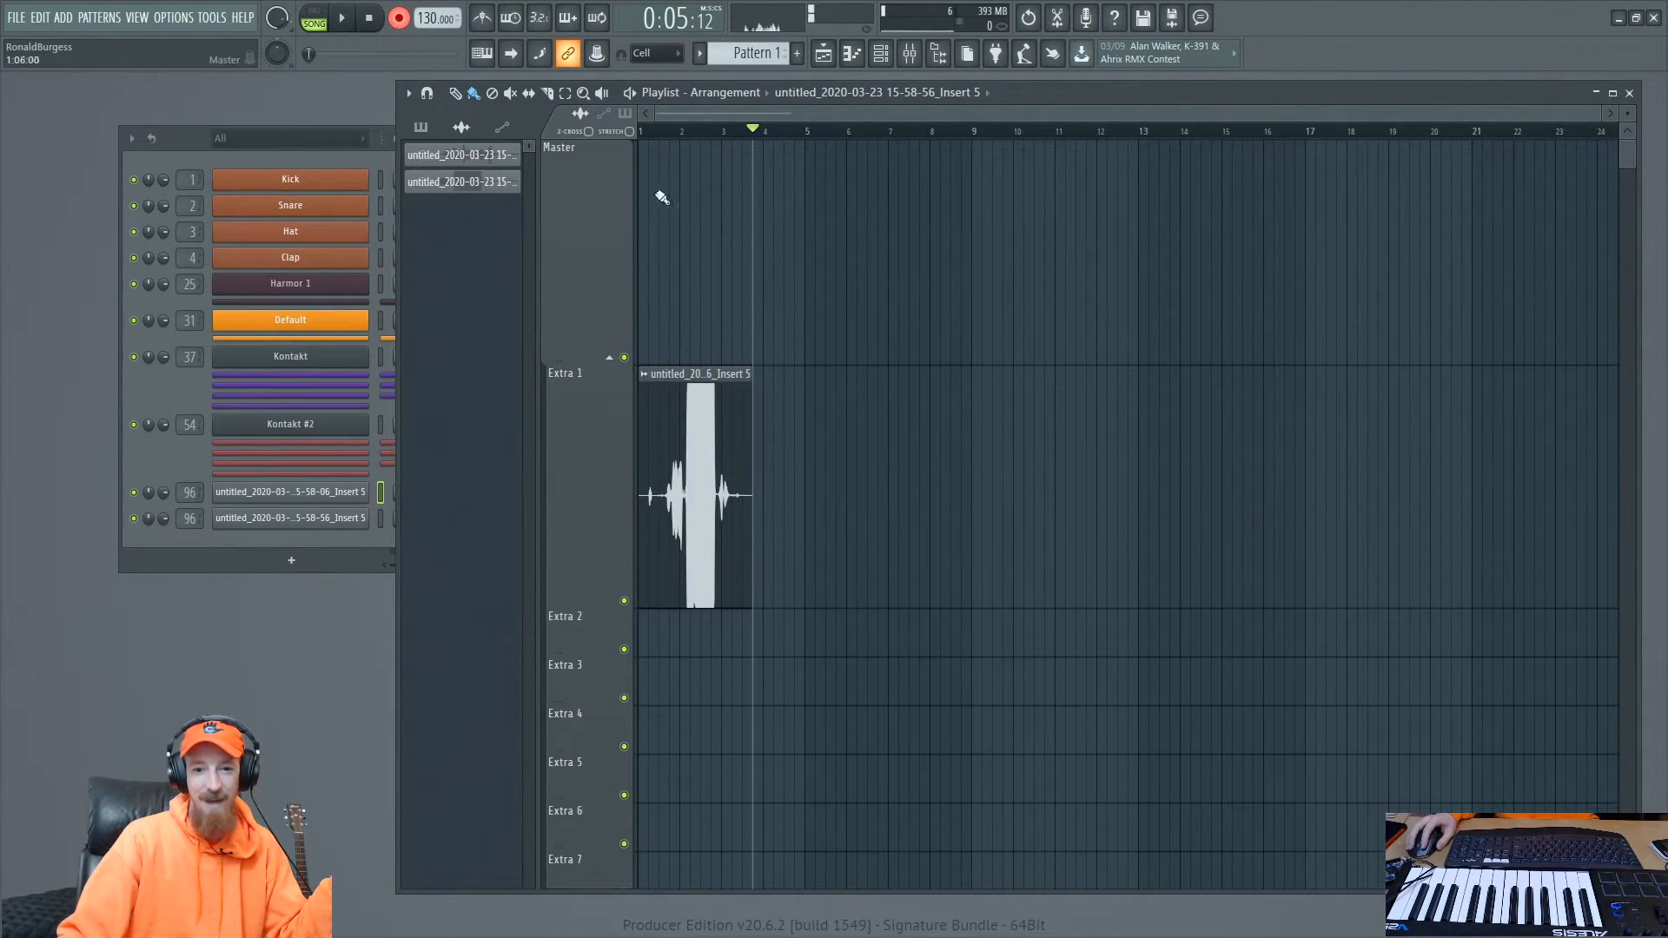
- Disarm mixer track Insert 5 for recording and play back the second take from bar 2
left_click(695, 139)
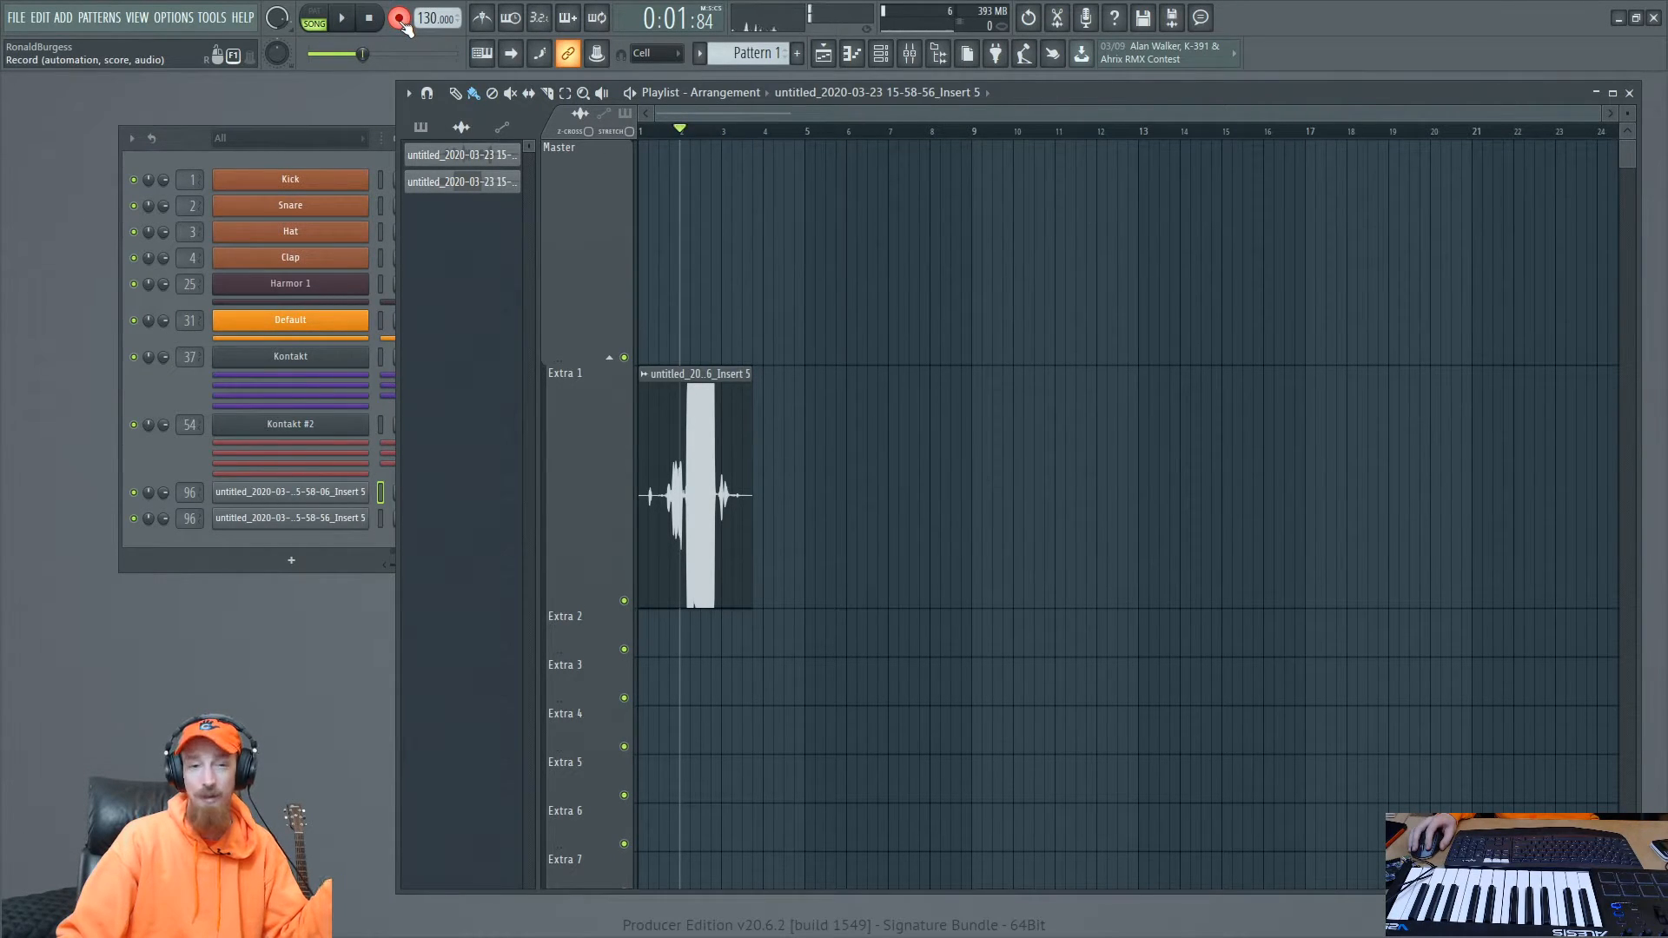
left_click(909, 53)
left_click(539, 653)
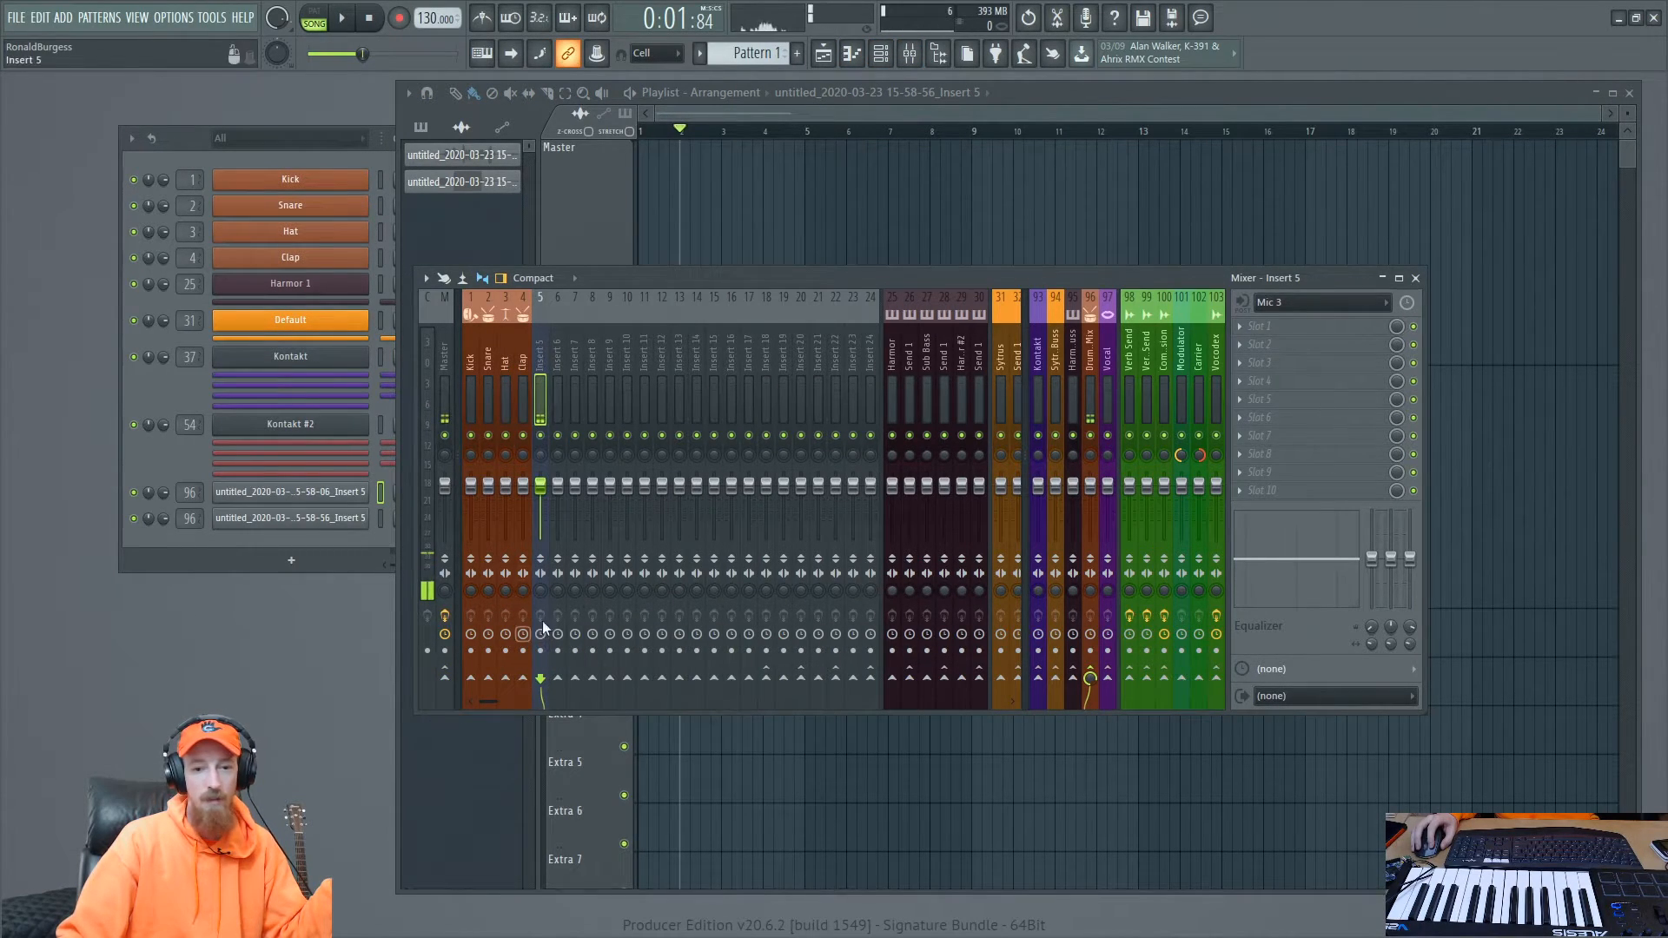
left_click(344, 26)
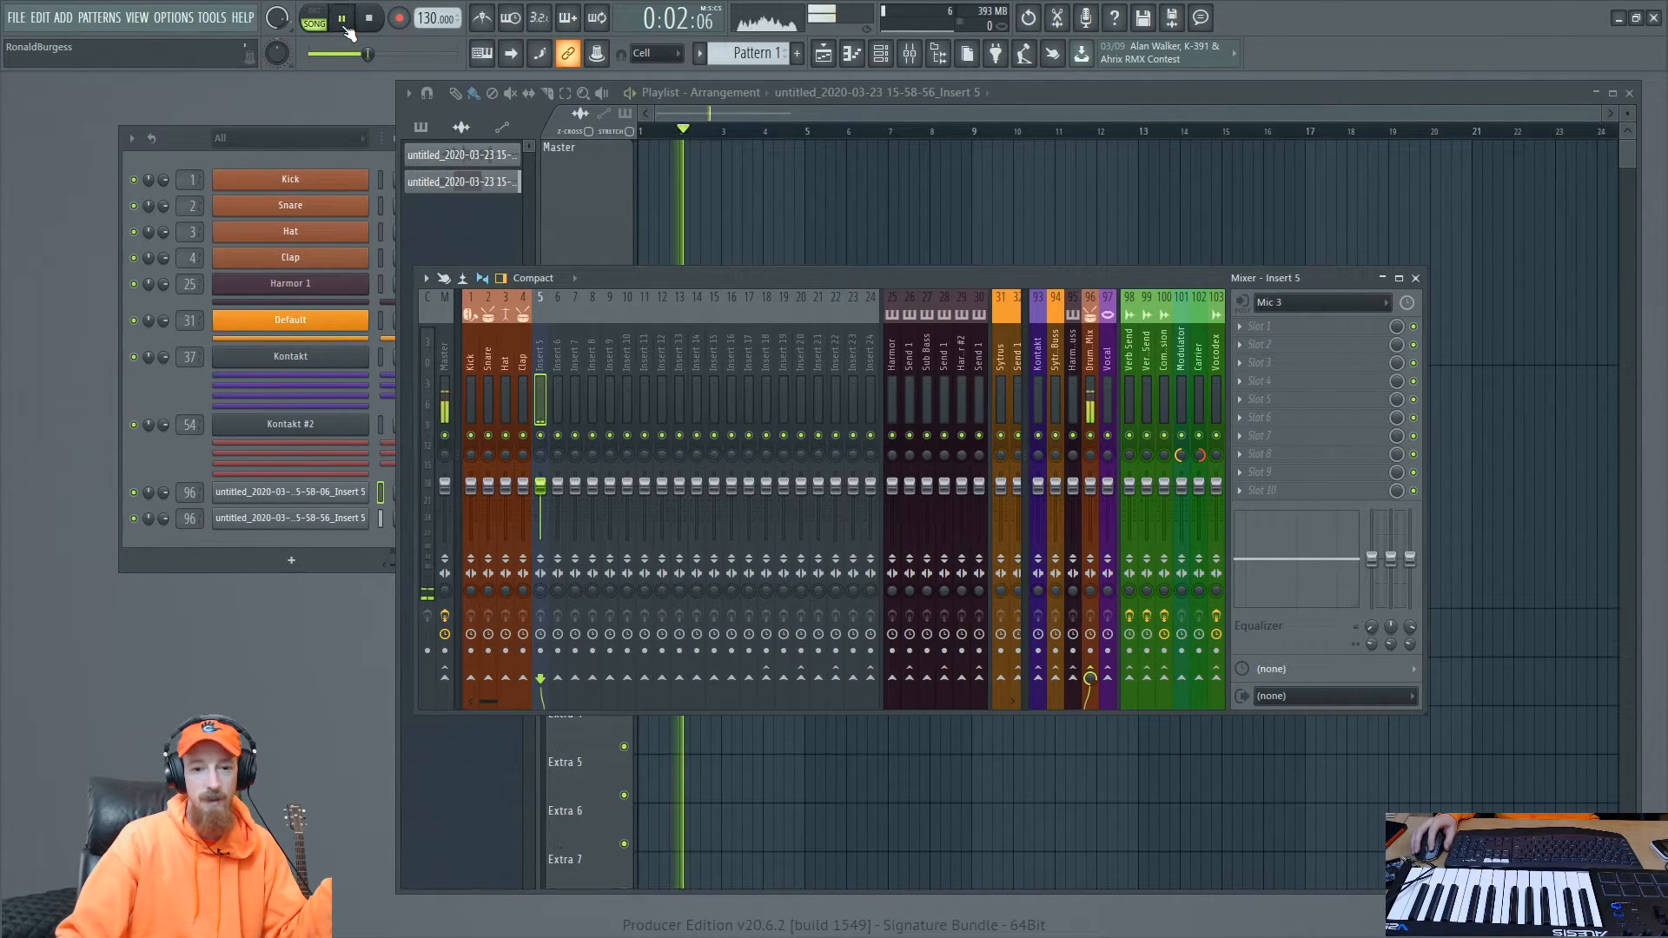
left_click(373, 19)
- Test the transport in record mode while no mixer track is armed
left_click_drag(708, 271, 708, 178)
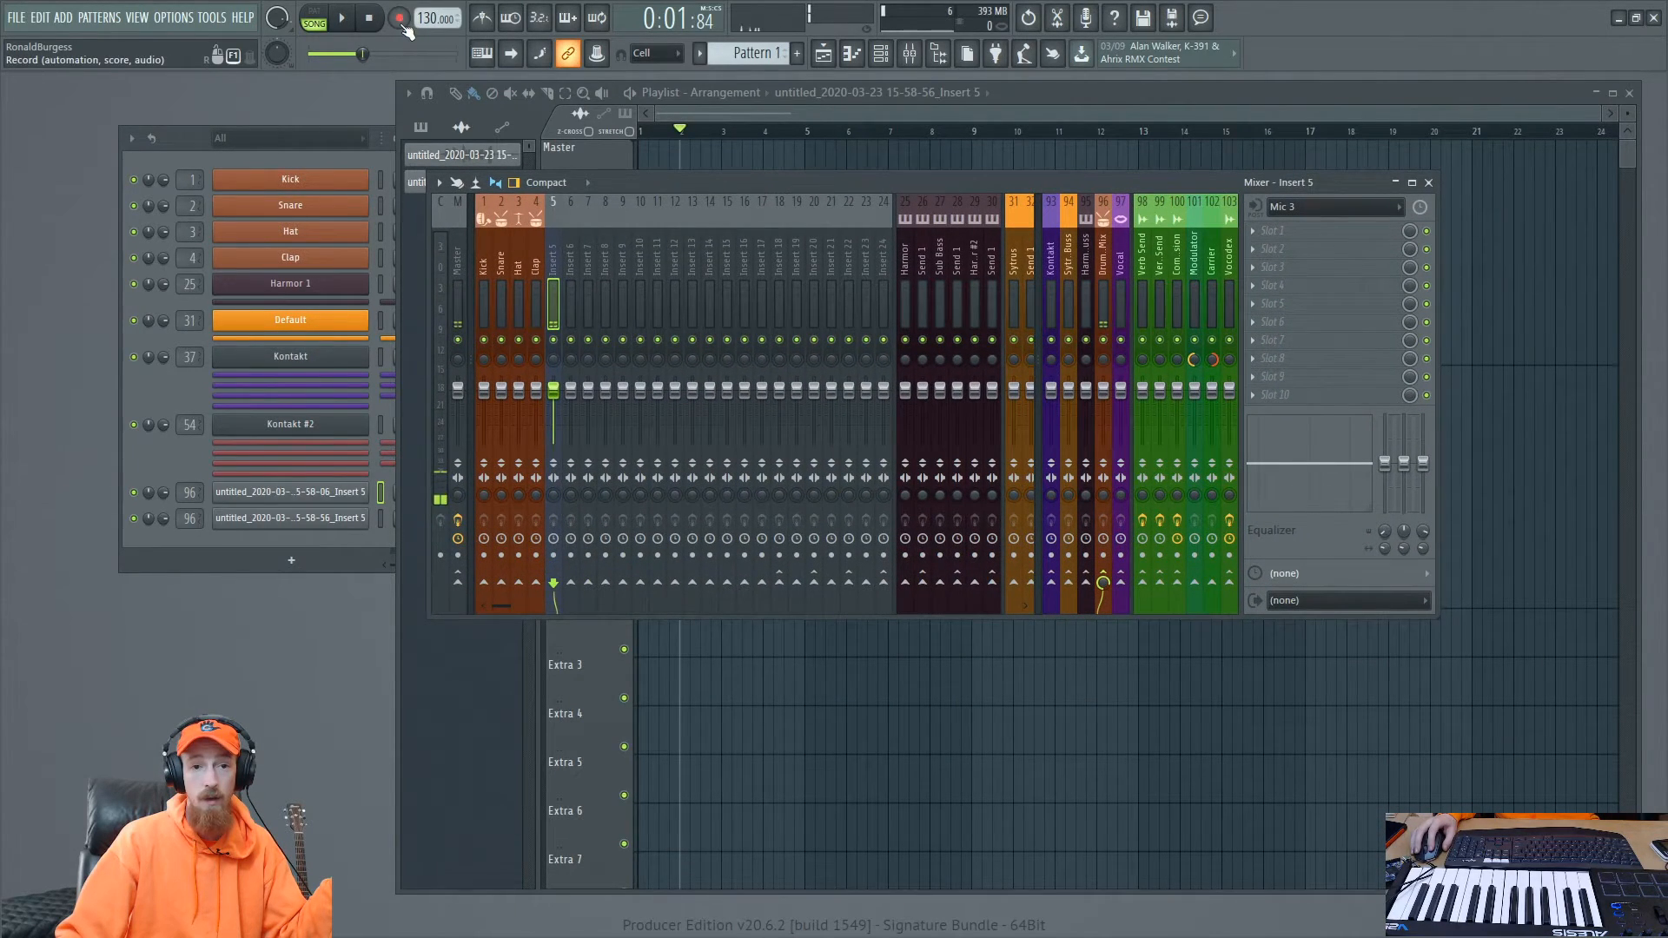
left_click(343, 18)
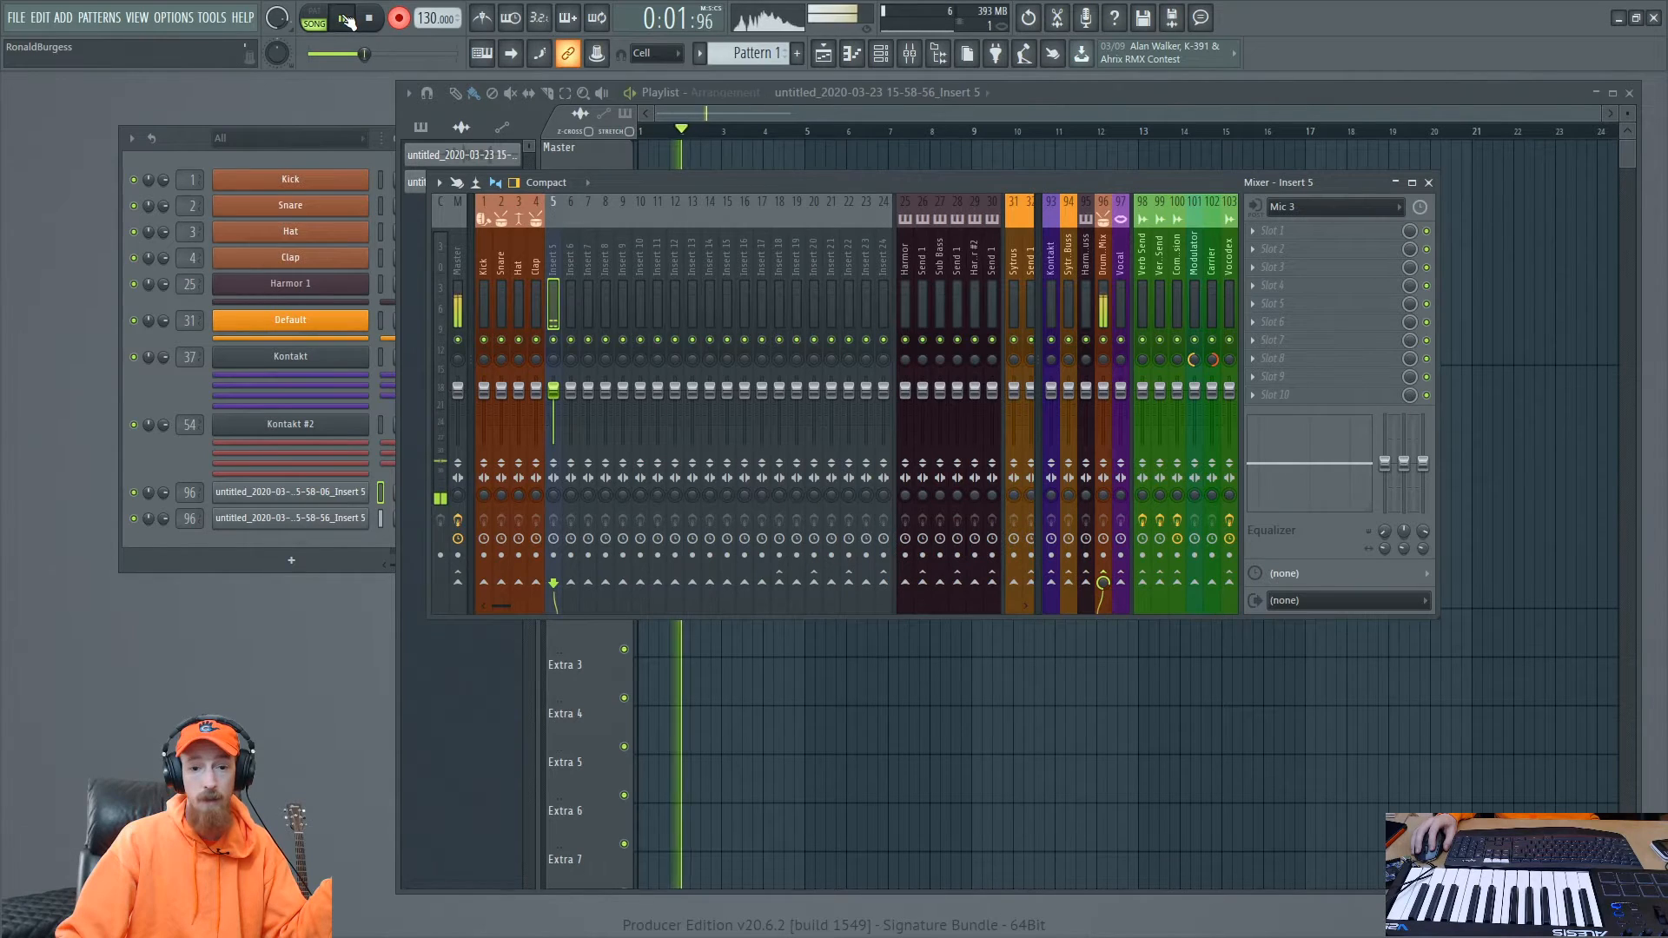
key("space")
- Arm mixer track Insert 5 and record another microphone take onto the Master playlist track
left_click_drag(673, 189, 569, 220)
left_click(452, 588)
left_click(349, 21)
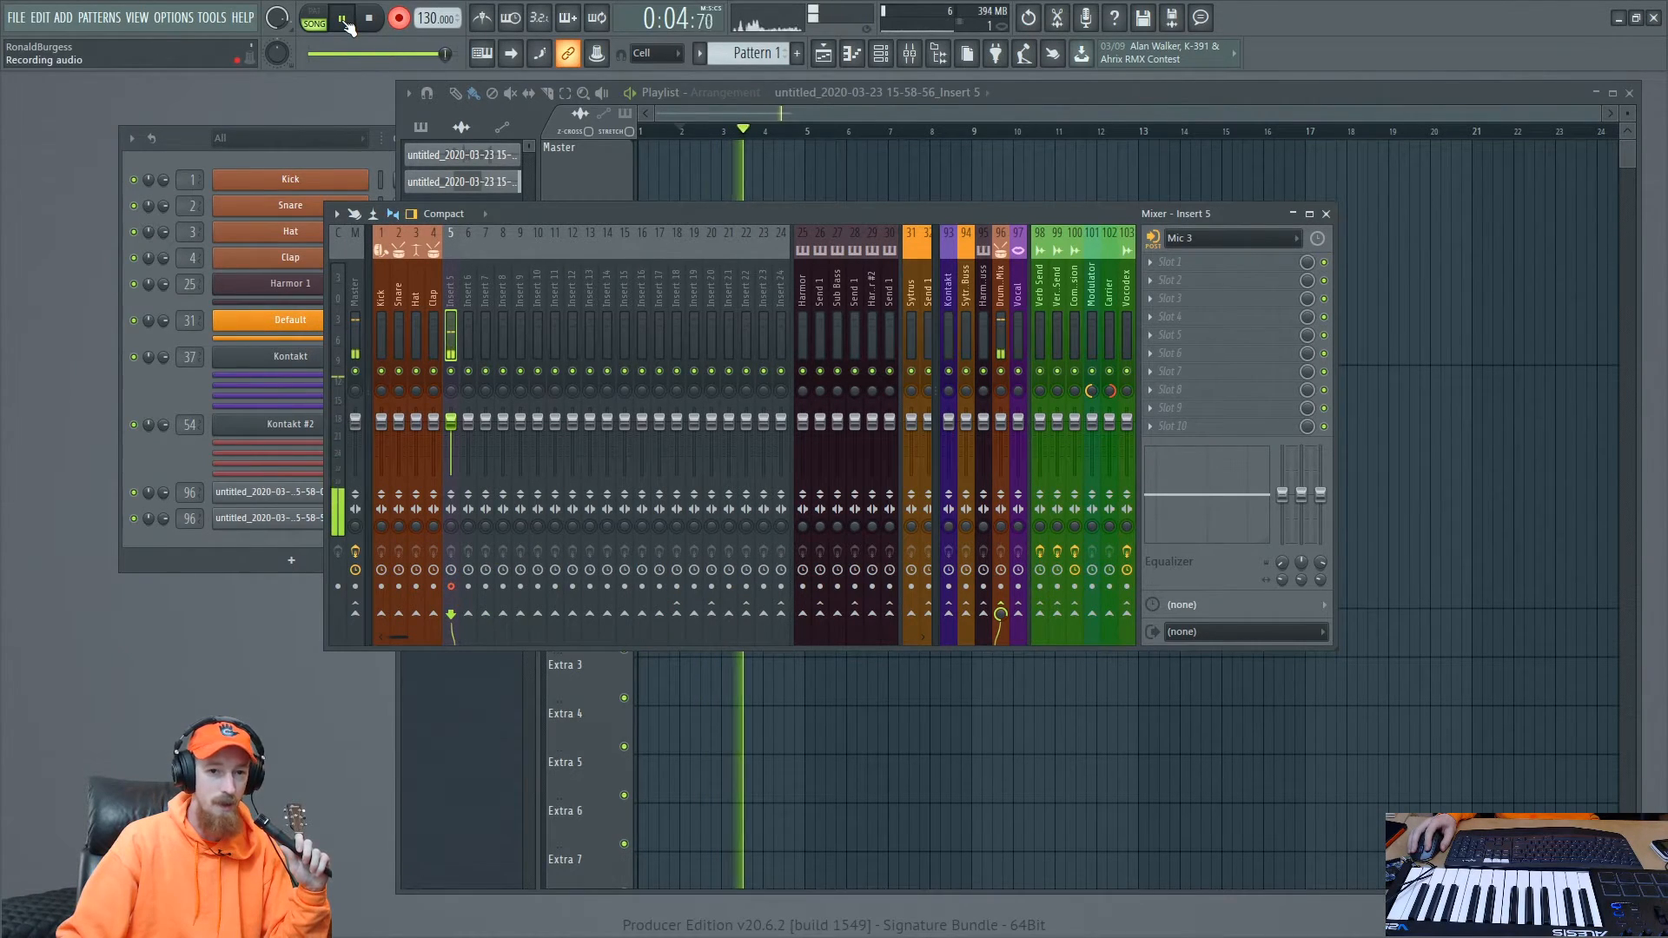
left_click(345, 21)
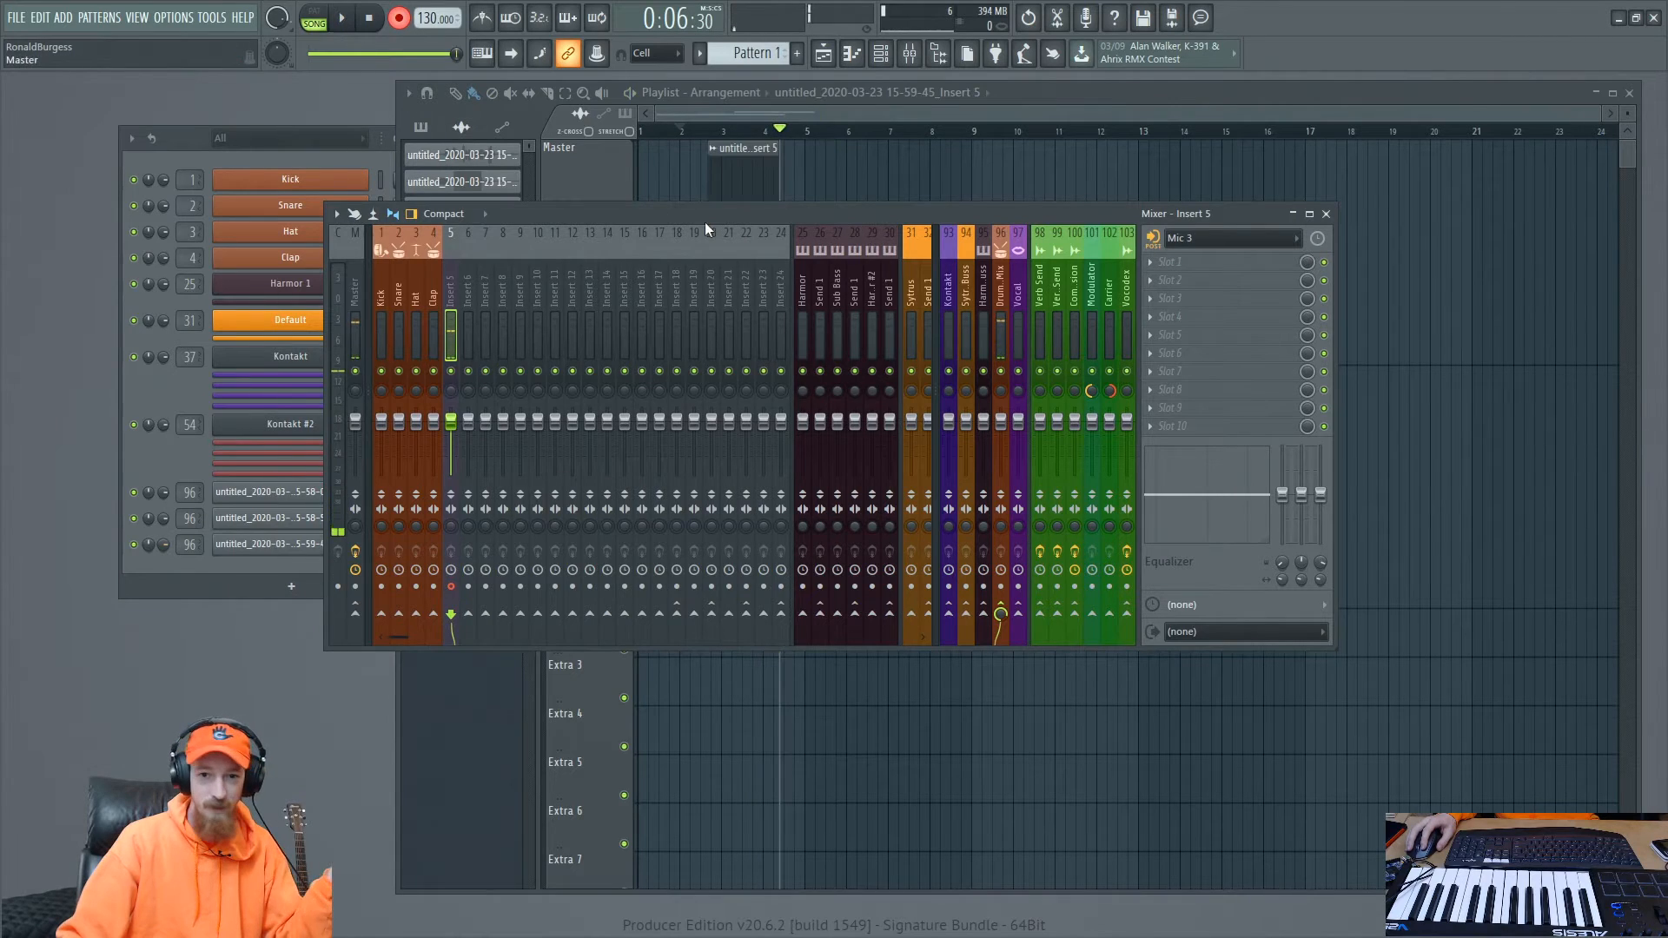
- Move the mixer clear of the new clip and route Insert 5 to Insert 6 only
left_click_drag(688, 210, 833, 314)
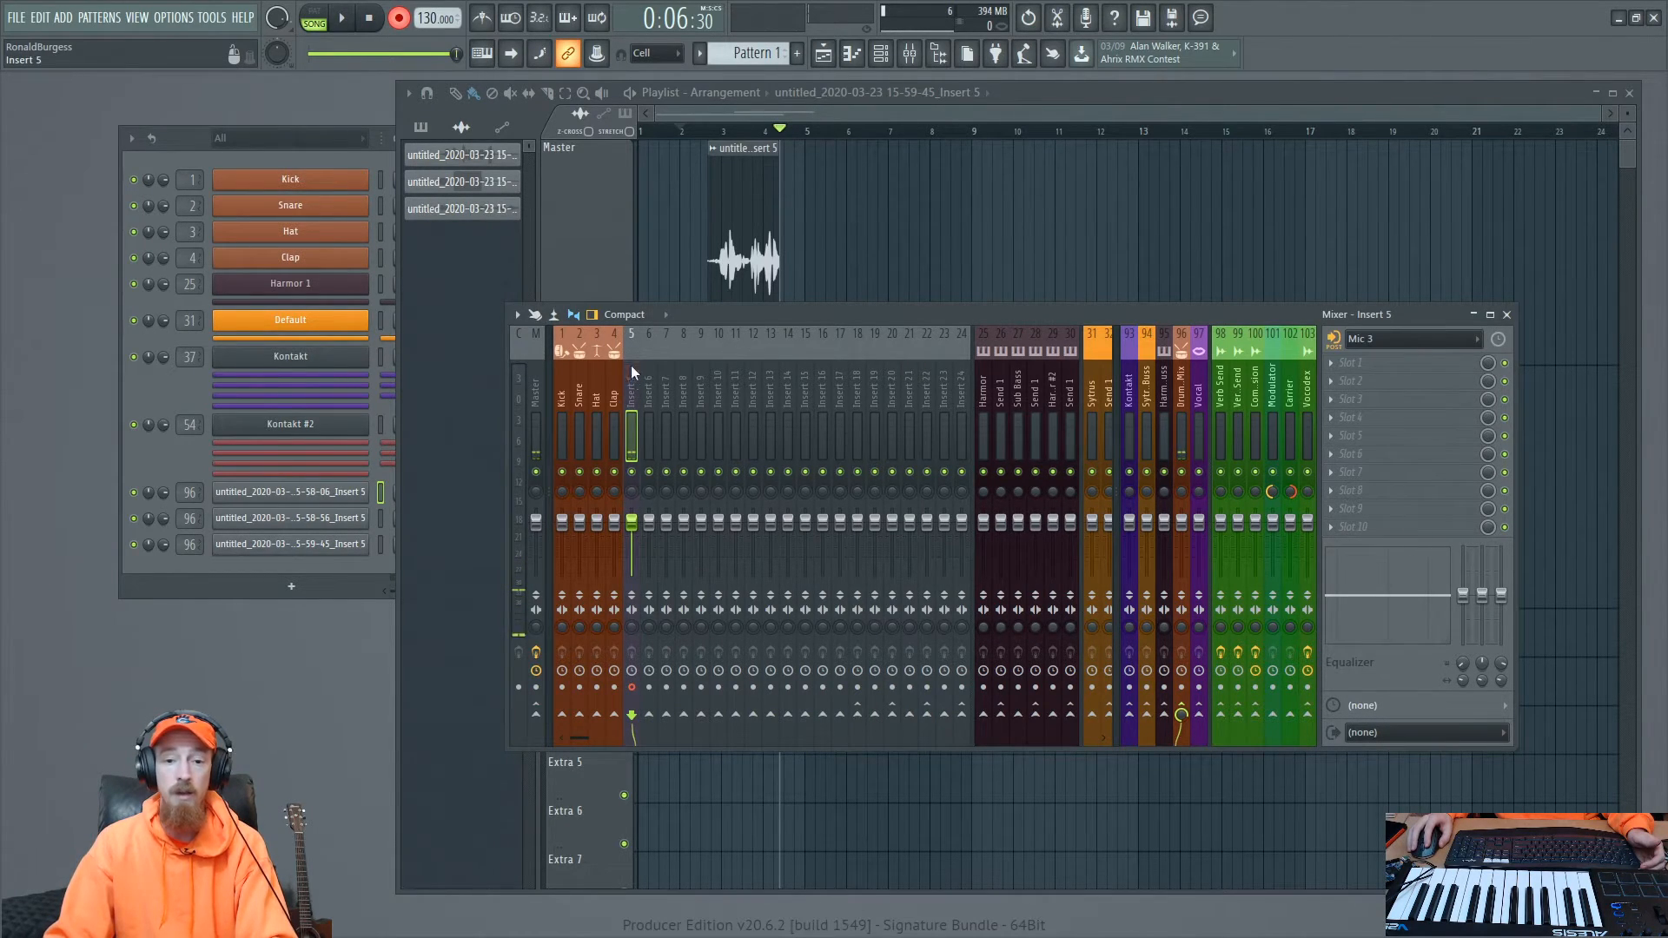
right_click(649, 715)
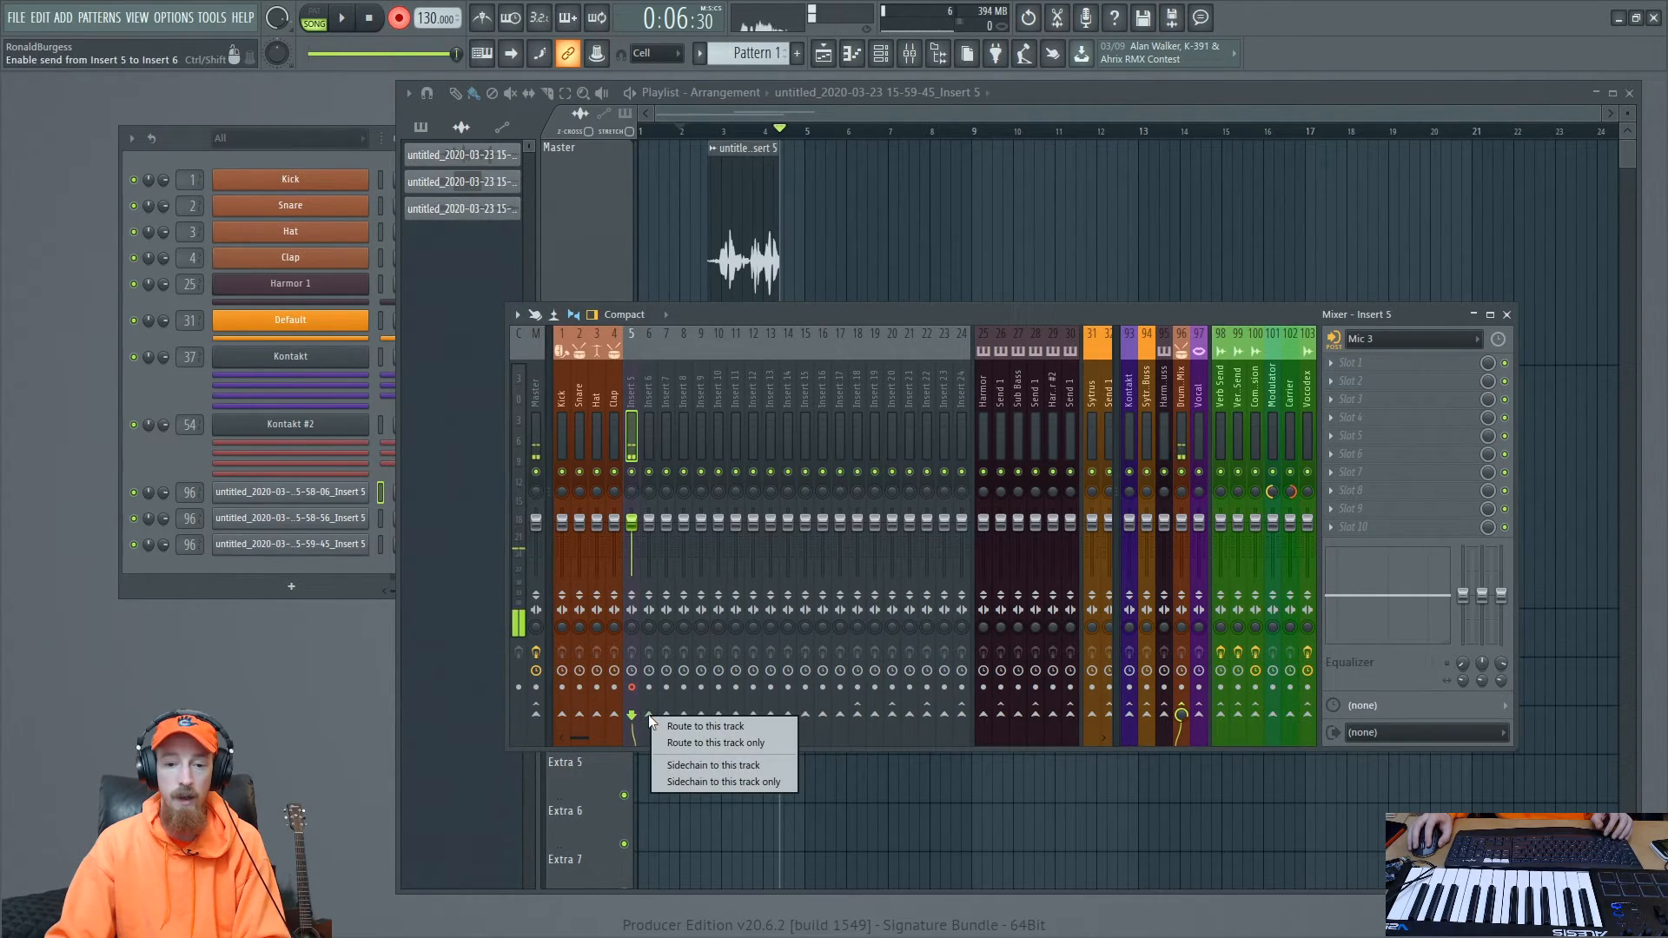
left_click(690, 741)
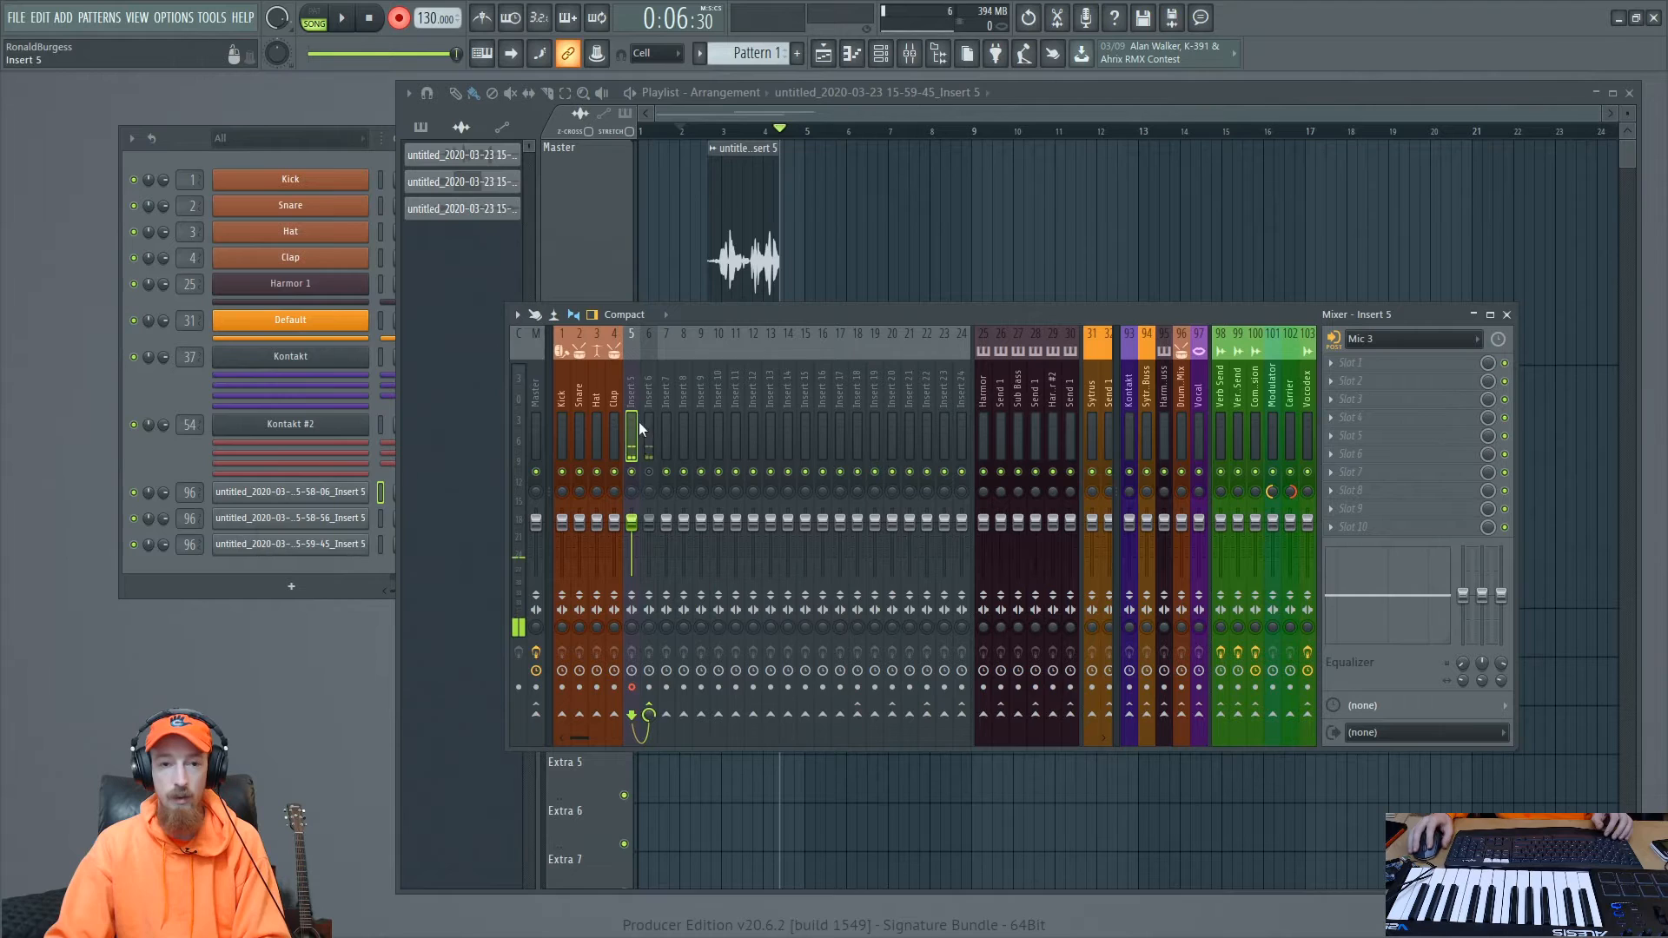
- Start recording a new microphone take from Insert 5 and delete the existing audio clip from the Master playlist track
left_click(344, 21)
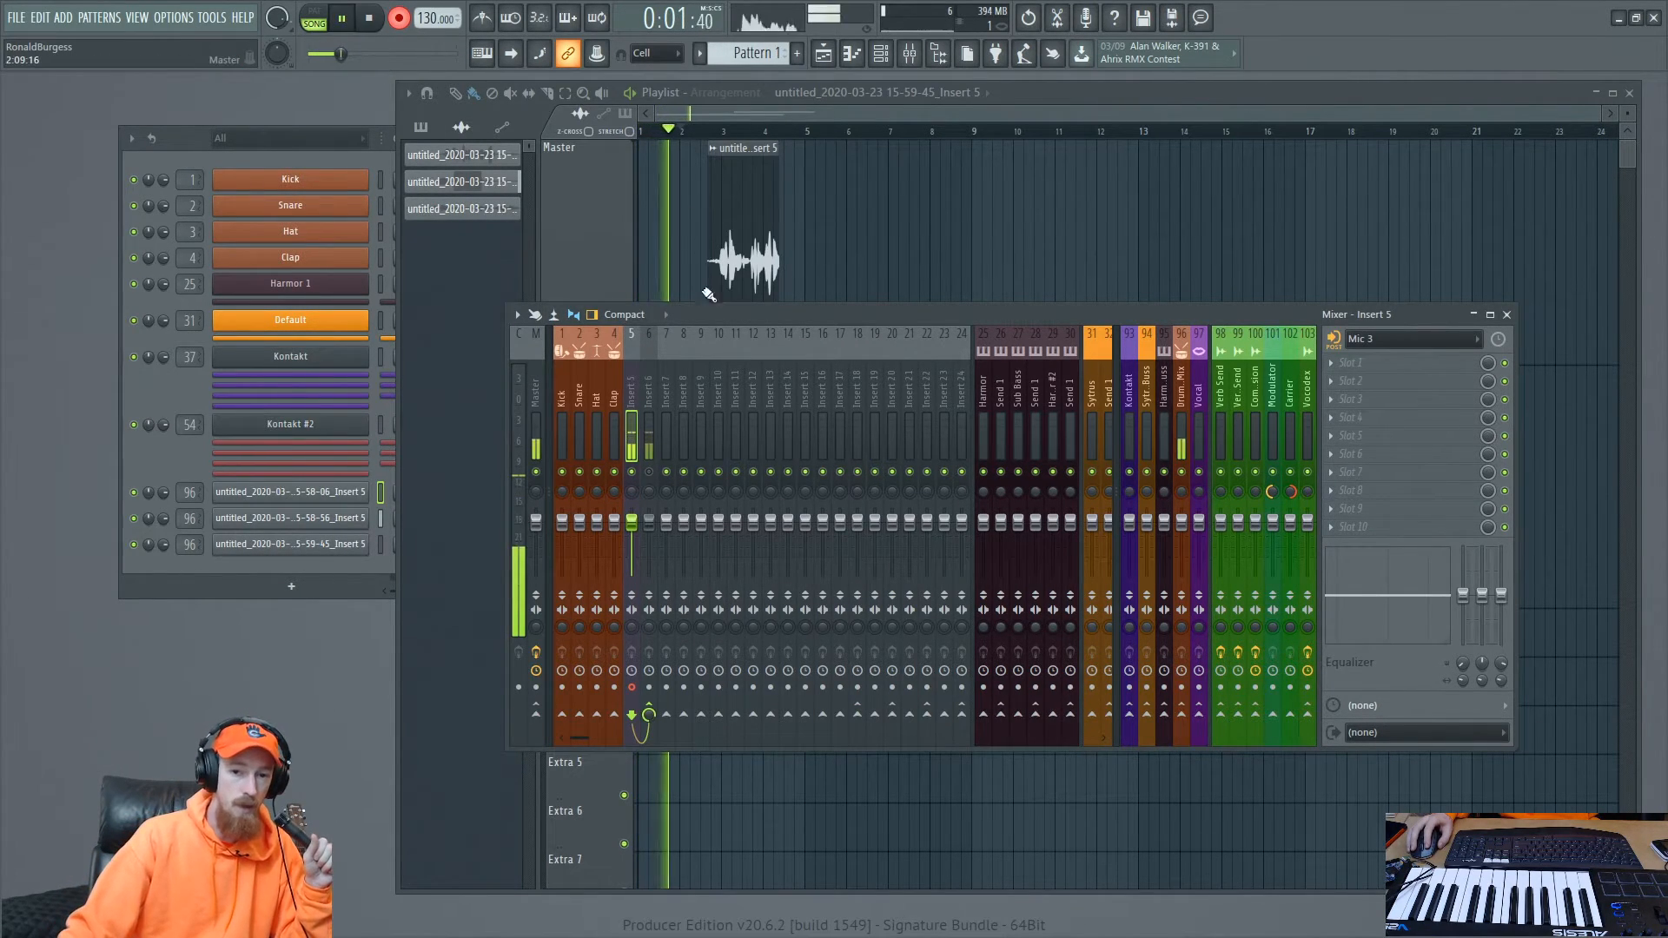
left_click_drag(702, 318, 987, 541)
right_click(730, 402)
right_click(728, 276)
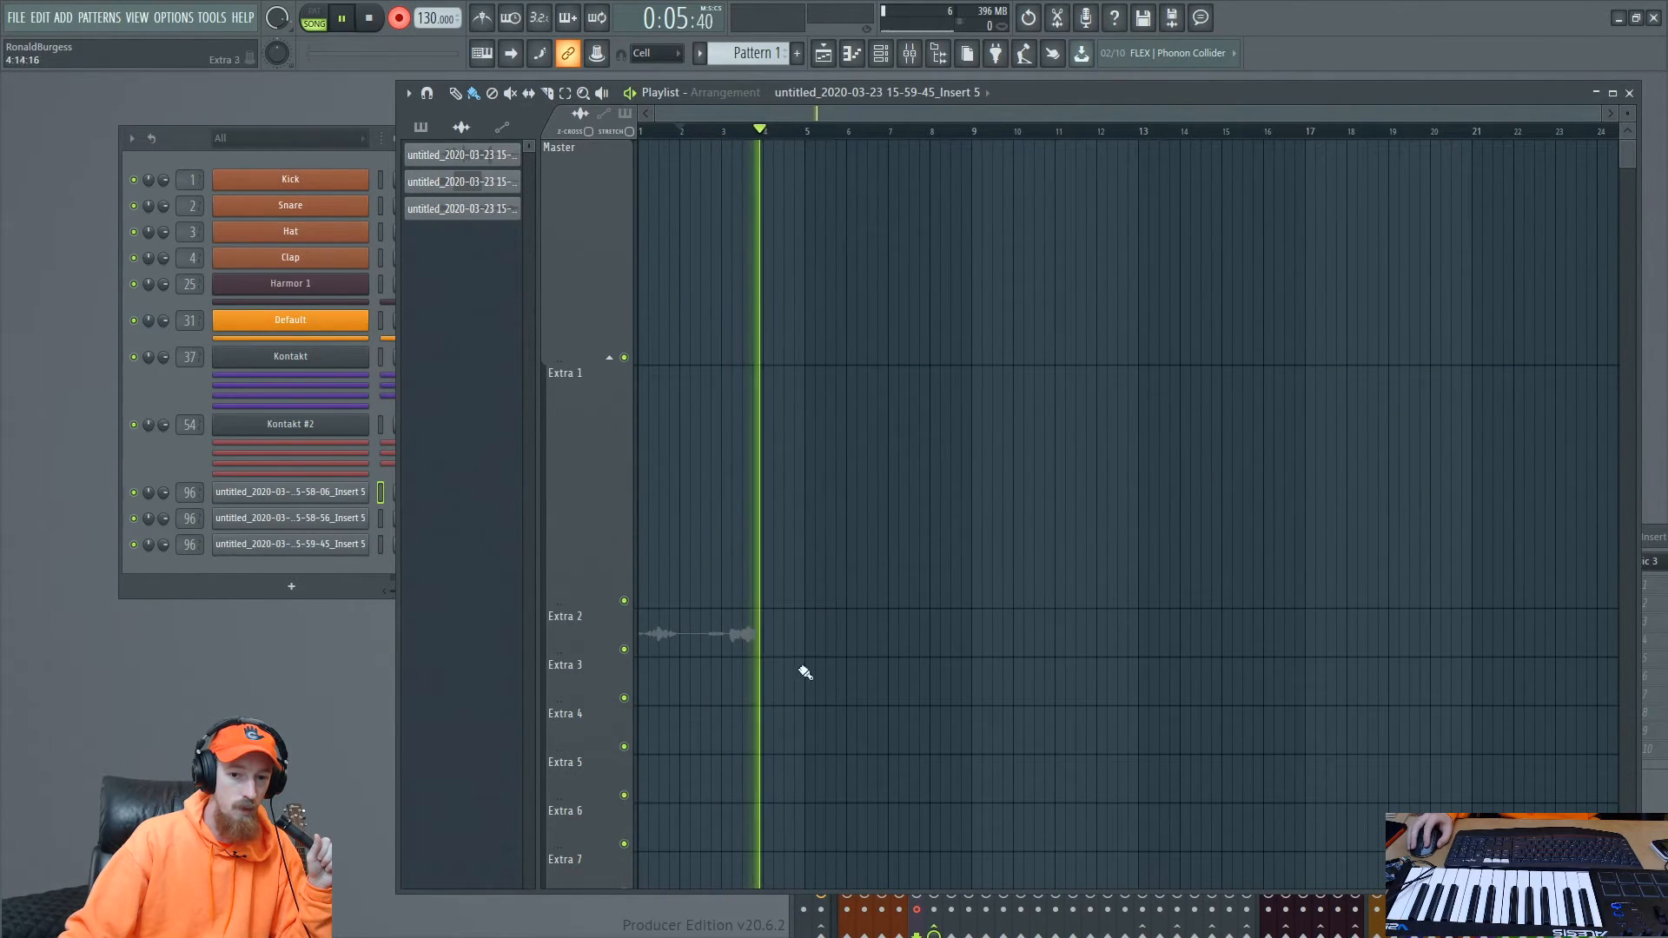
- Reposition the mixer during recording to examine the incoming waveform on playlist track Extra 2 and the Insert 5 and Insert 6 levels
left_click(794, 919)
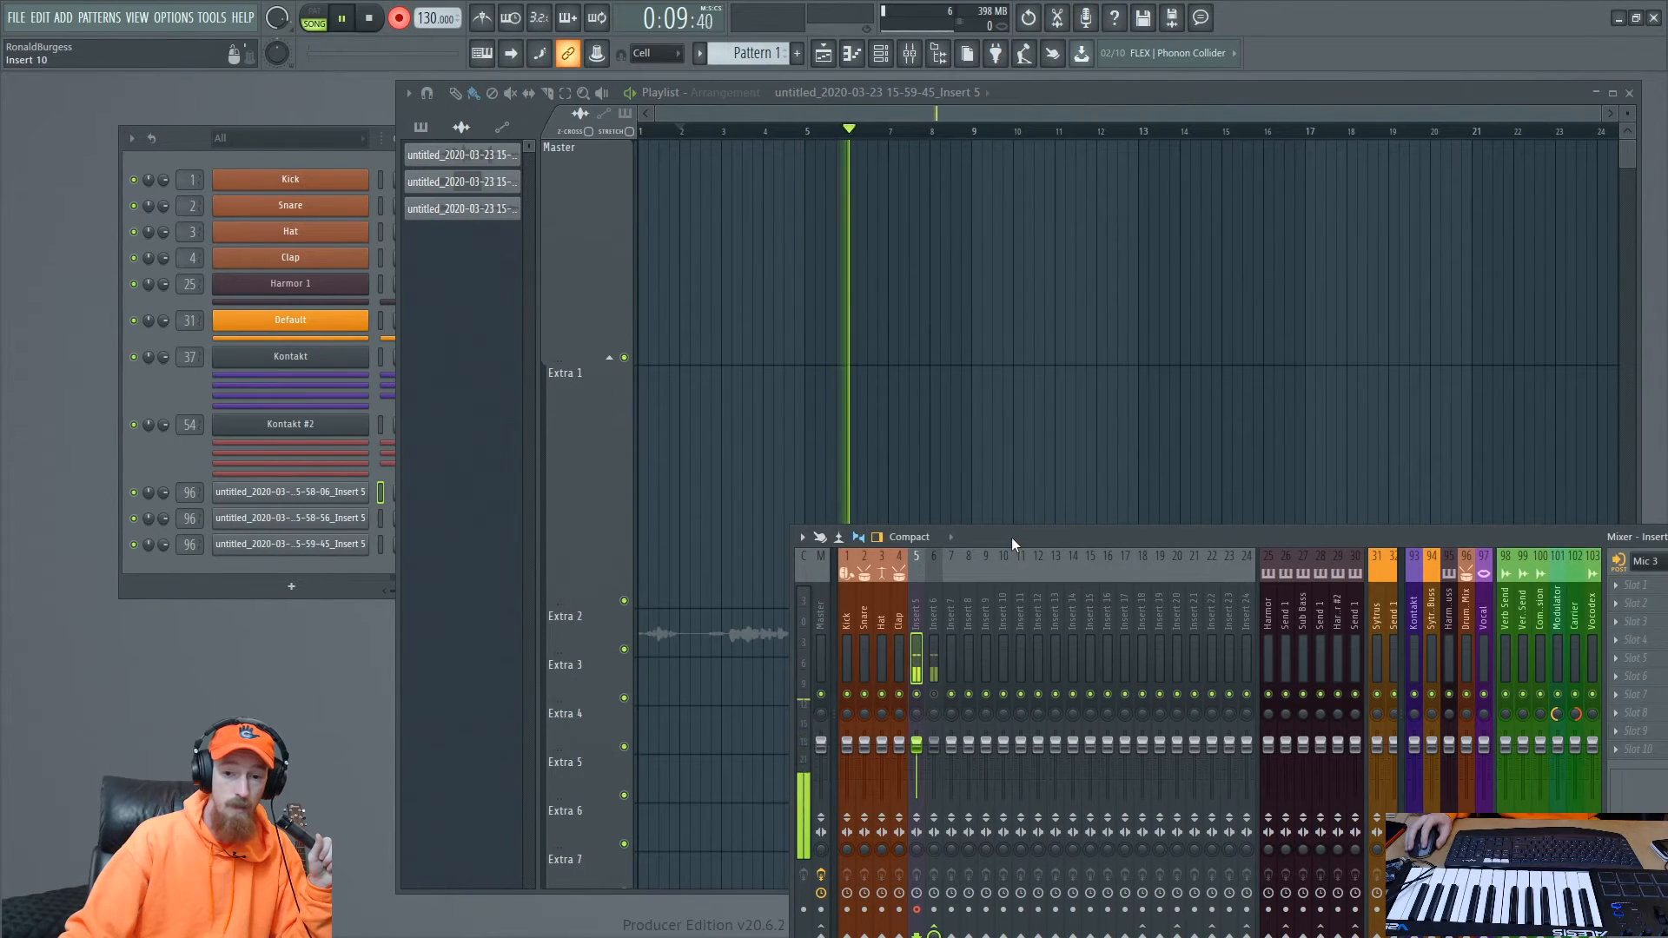
left_click_drag(1011, 536, 924, 415)
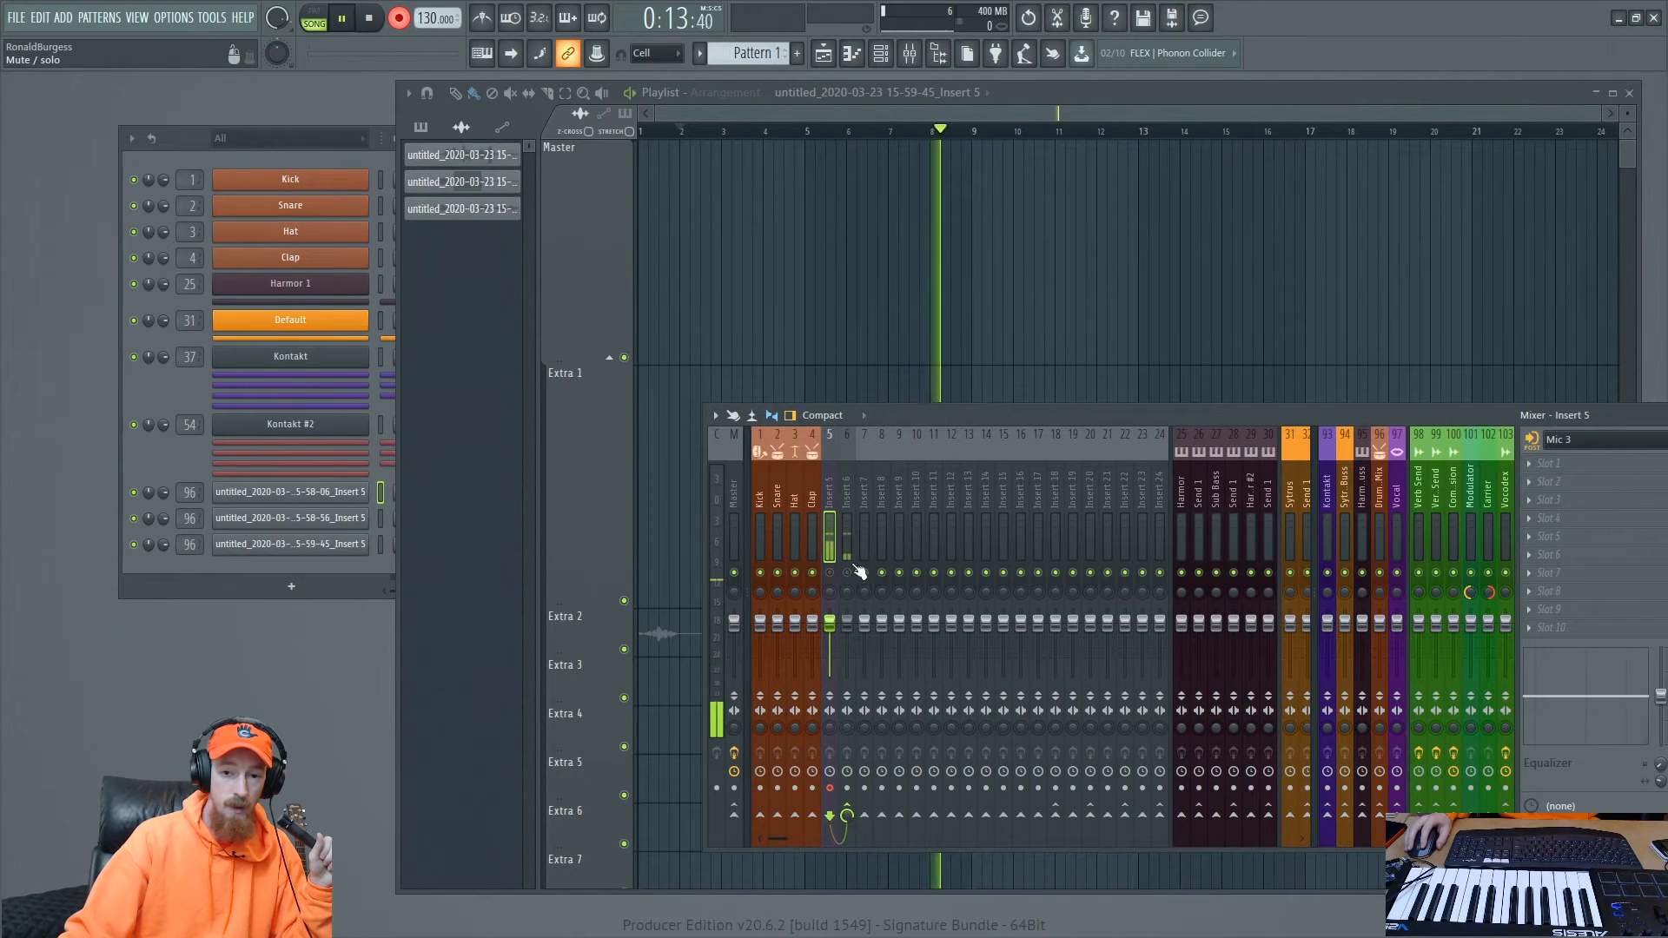
left_click_drag(942, 416, 1280, 686)
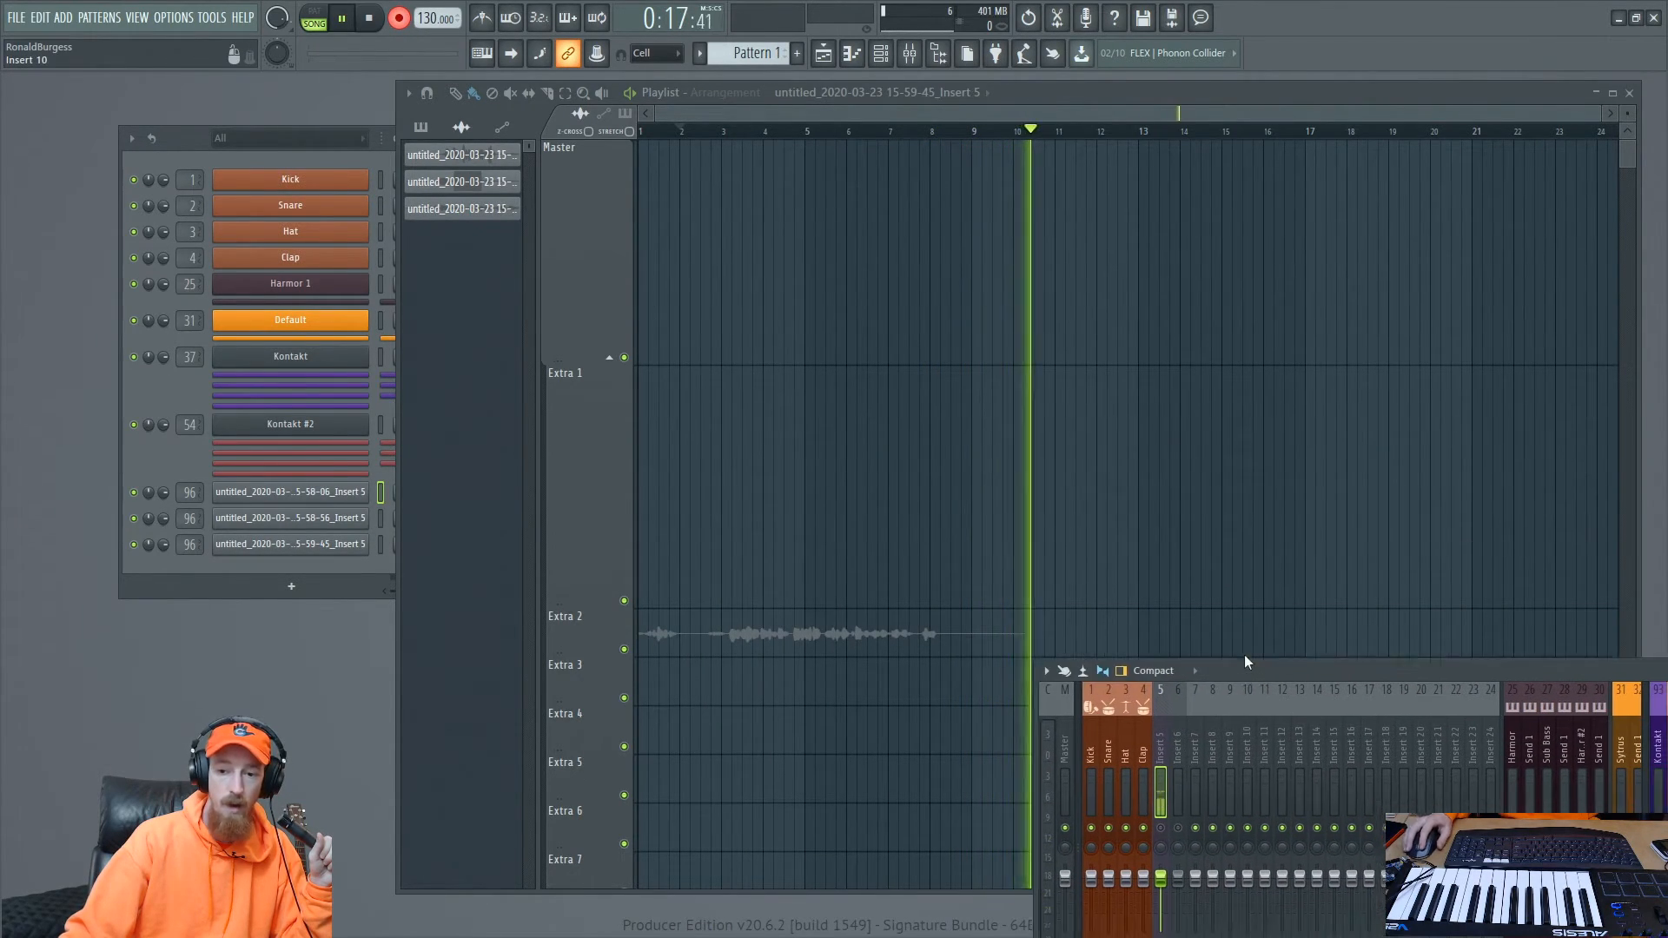
left_click_drag(1321, 693, 809, 269)
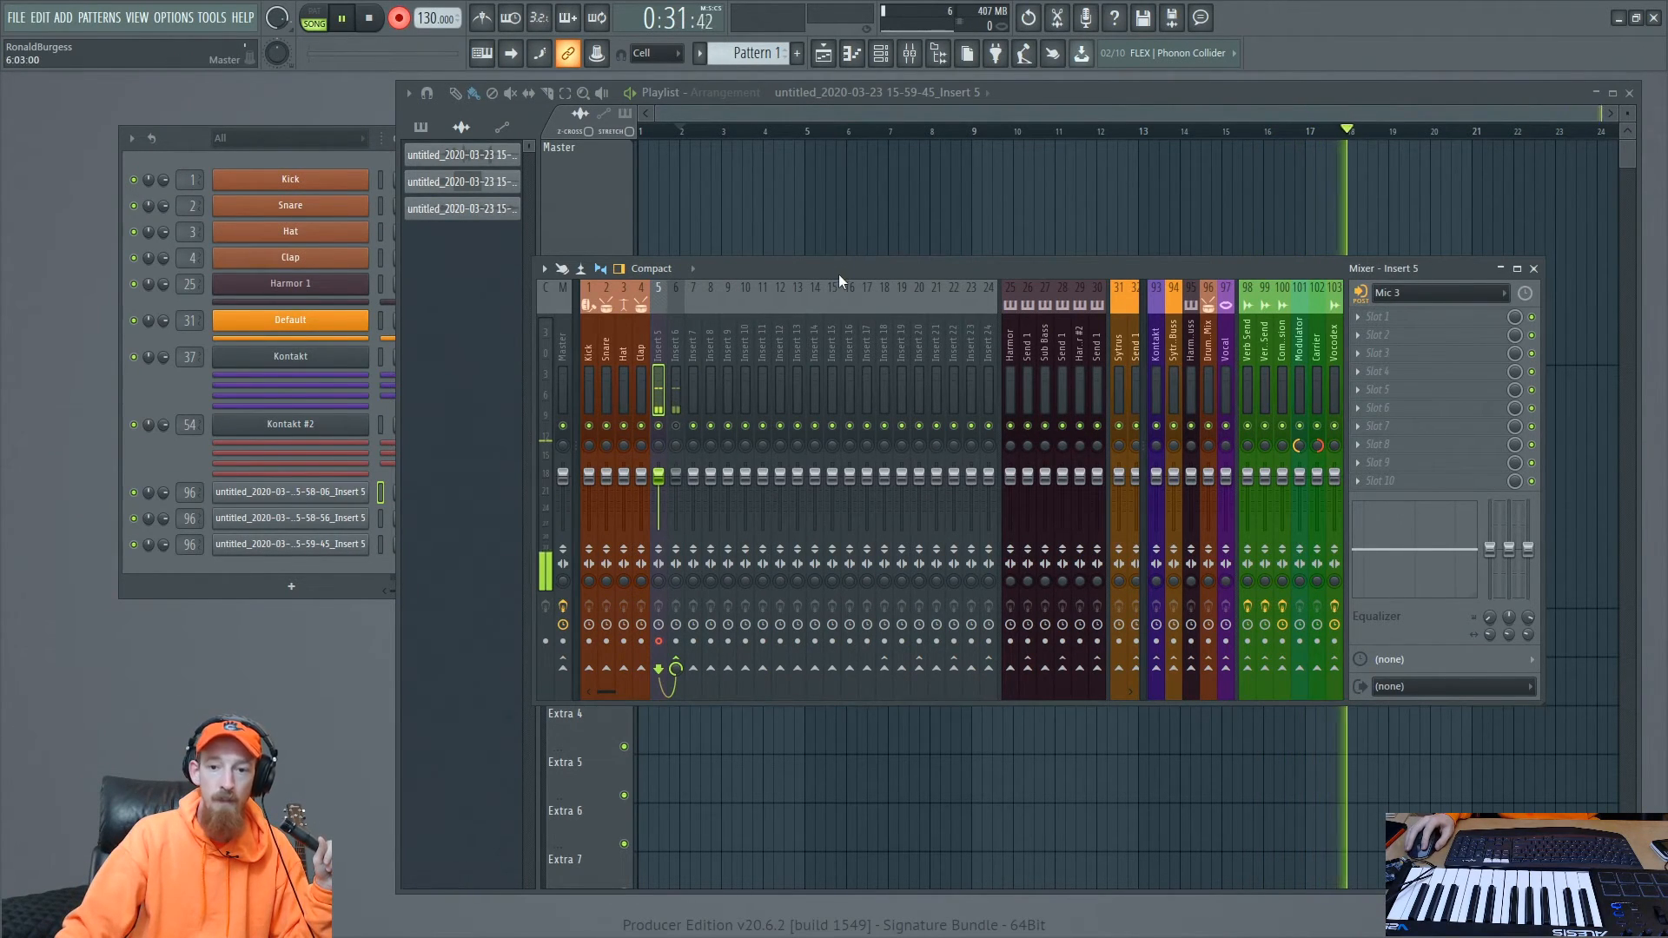
left_click_drag(837, 271, 811, 269)
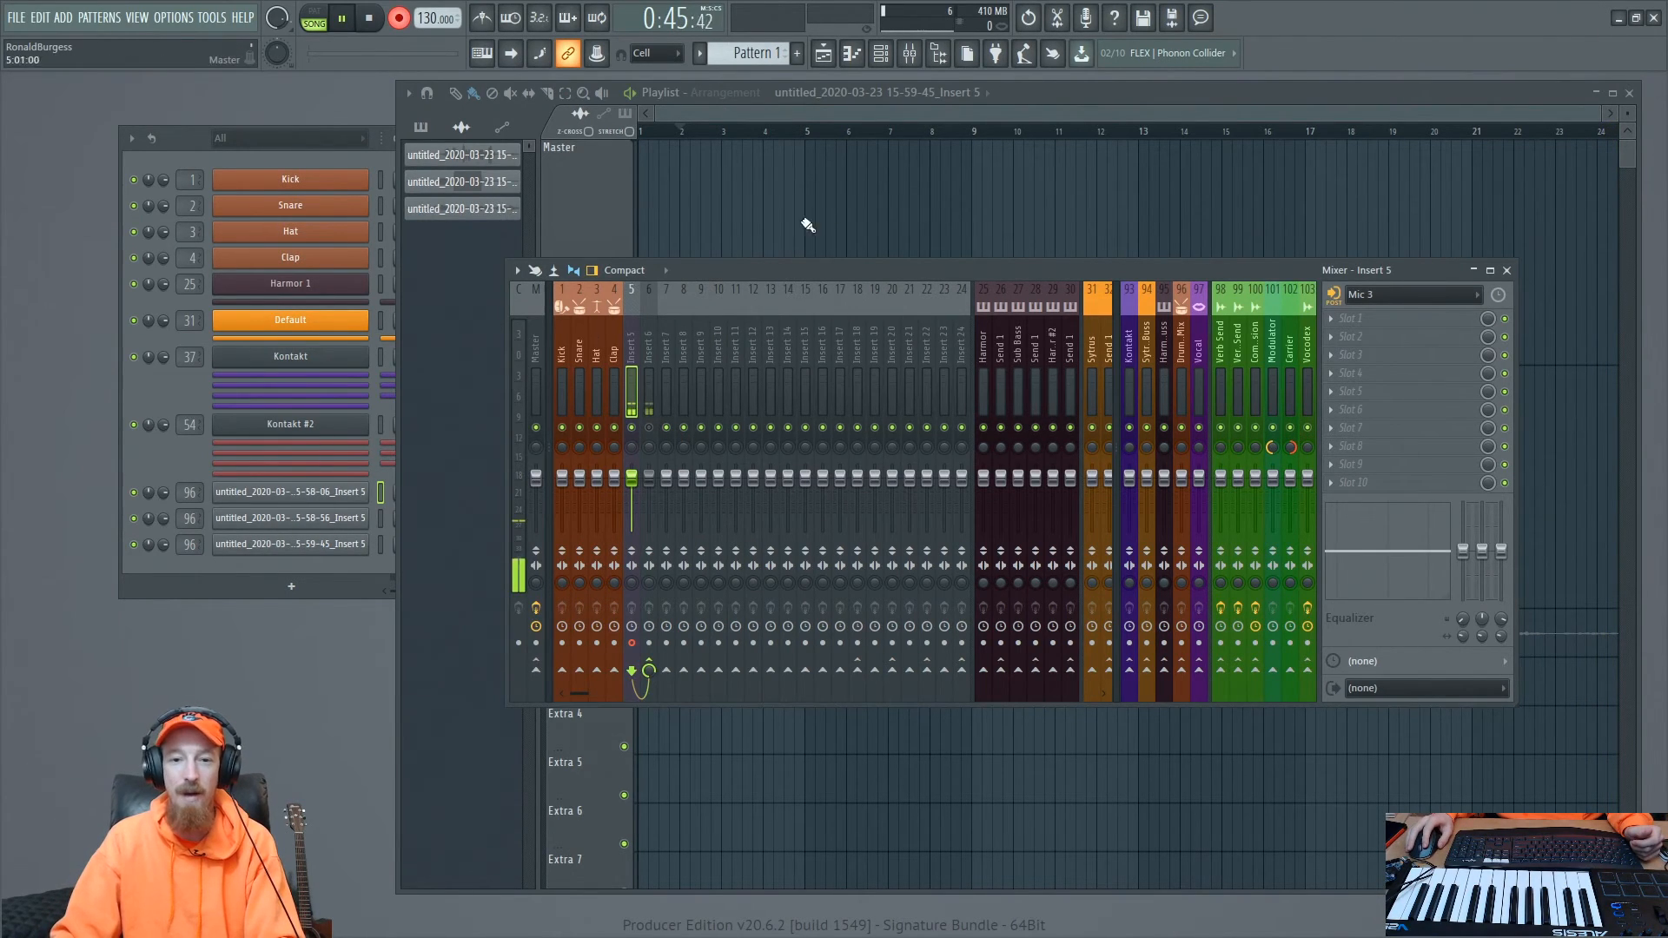
left_click_drag(786, 269, 769, 285)
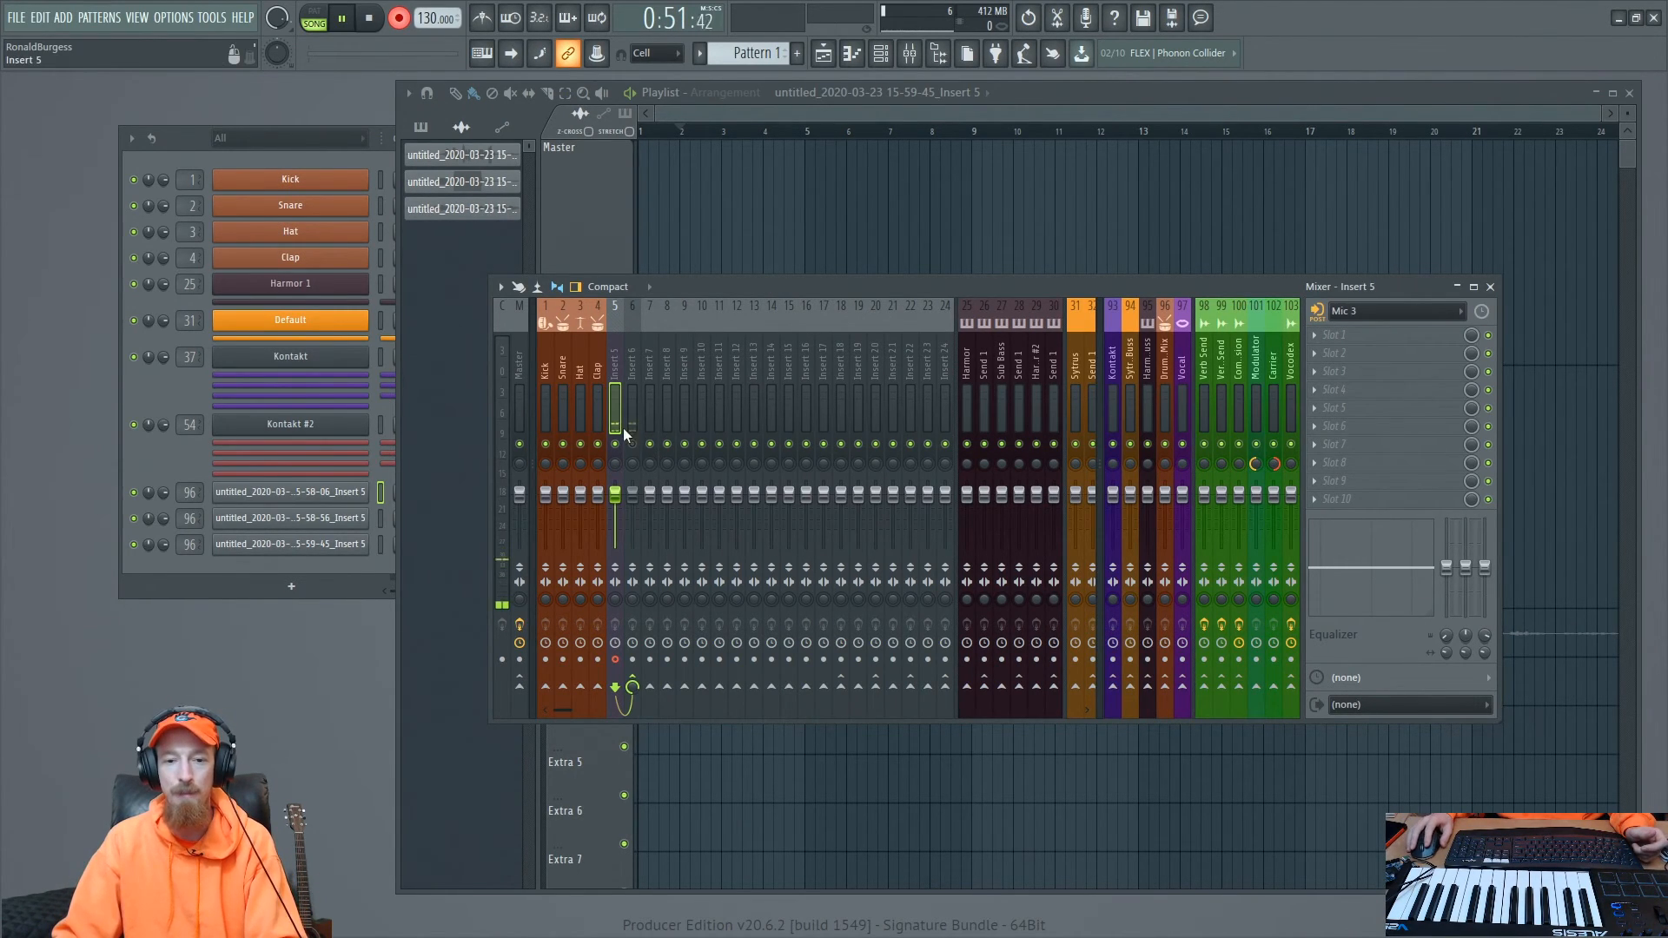
left_click_drag(742, 290, 738, 315)
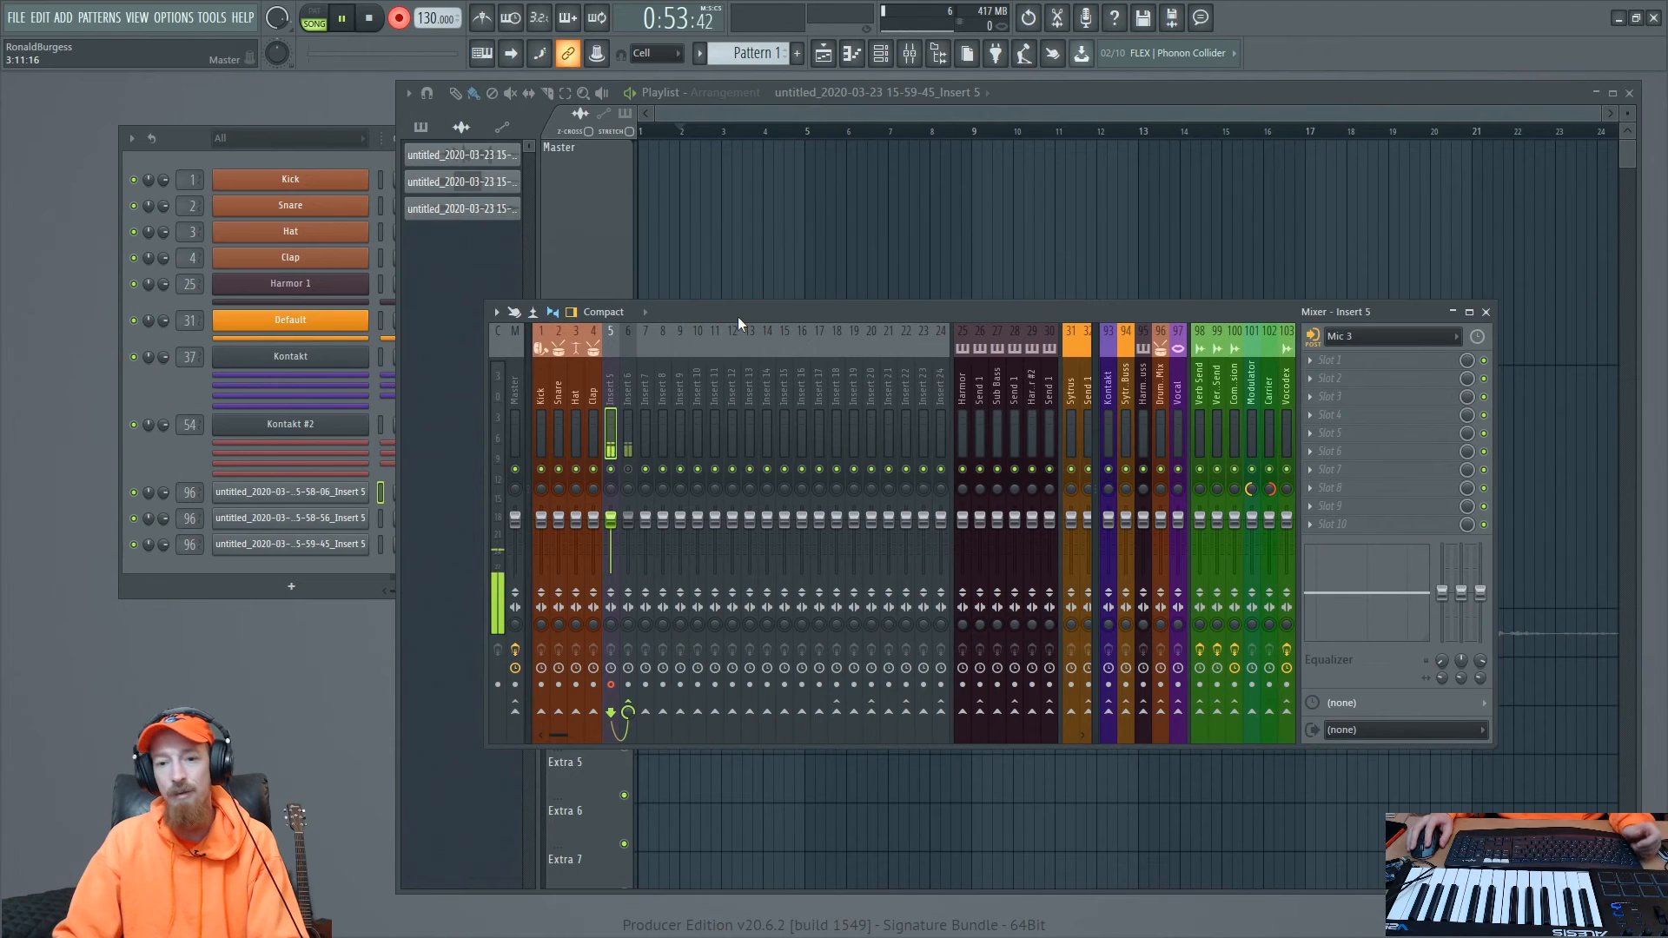
- End the microphone recording, disable record mode, and briefly run playback with the mixer moved higher over the playlist
left_click(399, 17)
key("space")
key("space")
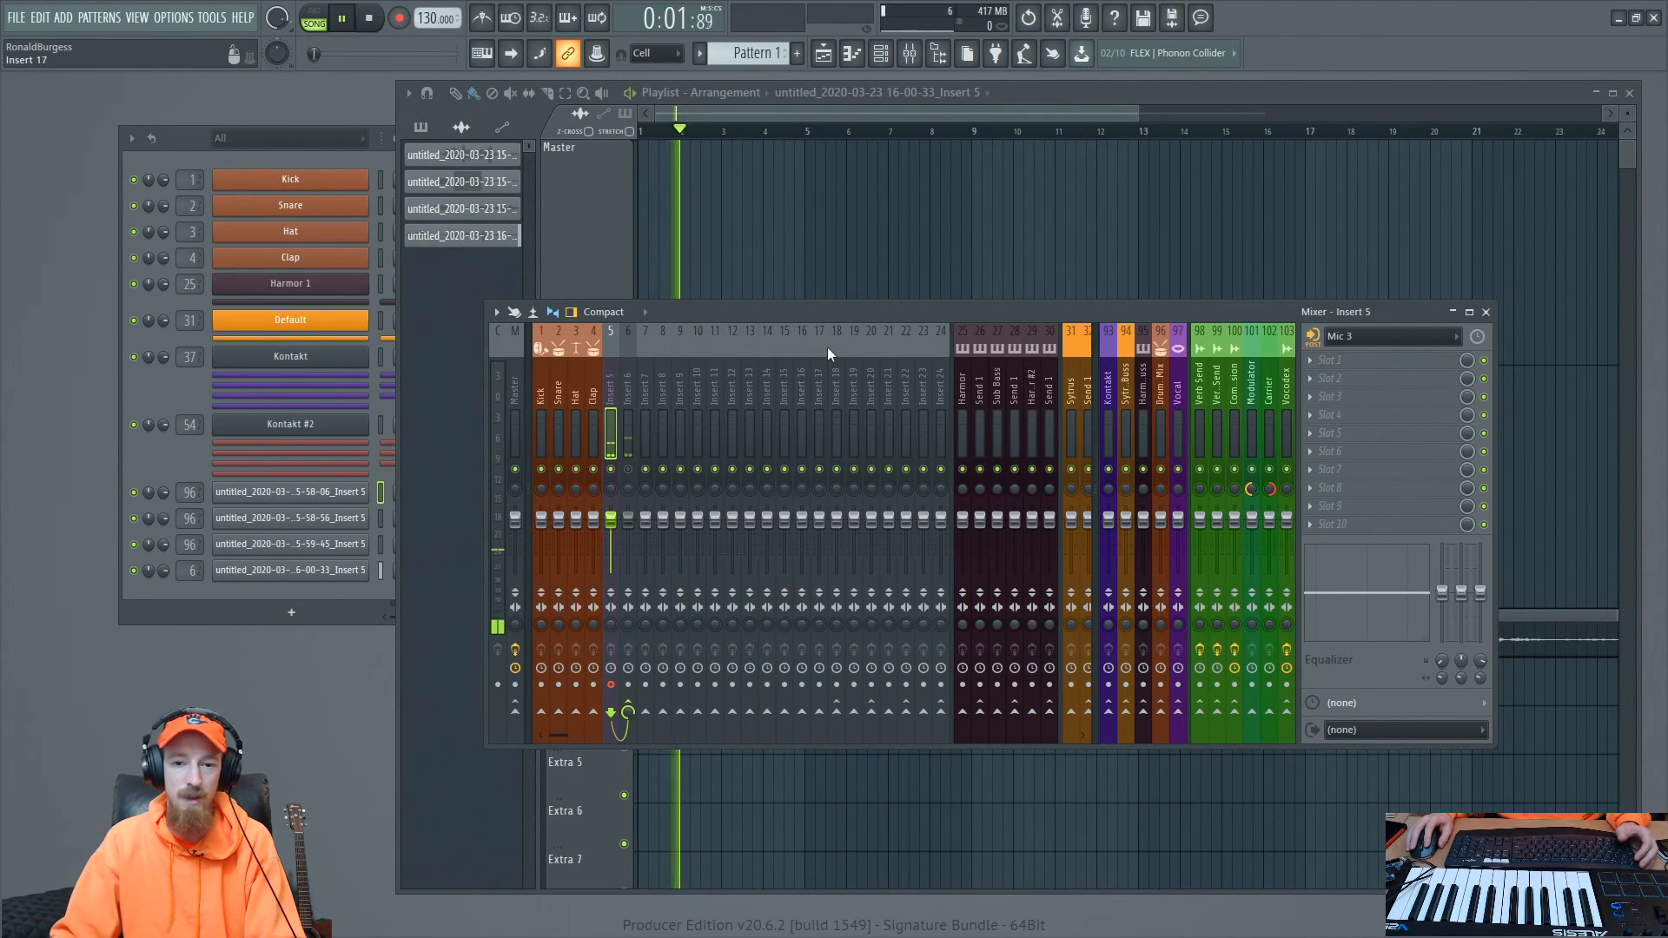
left_click_drag(805, 311, 753, 266)
key("space")
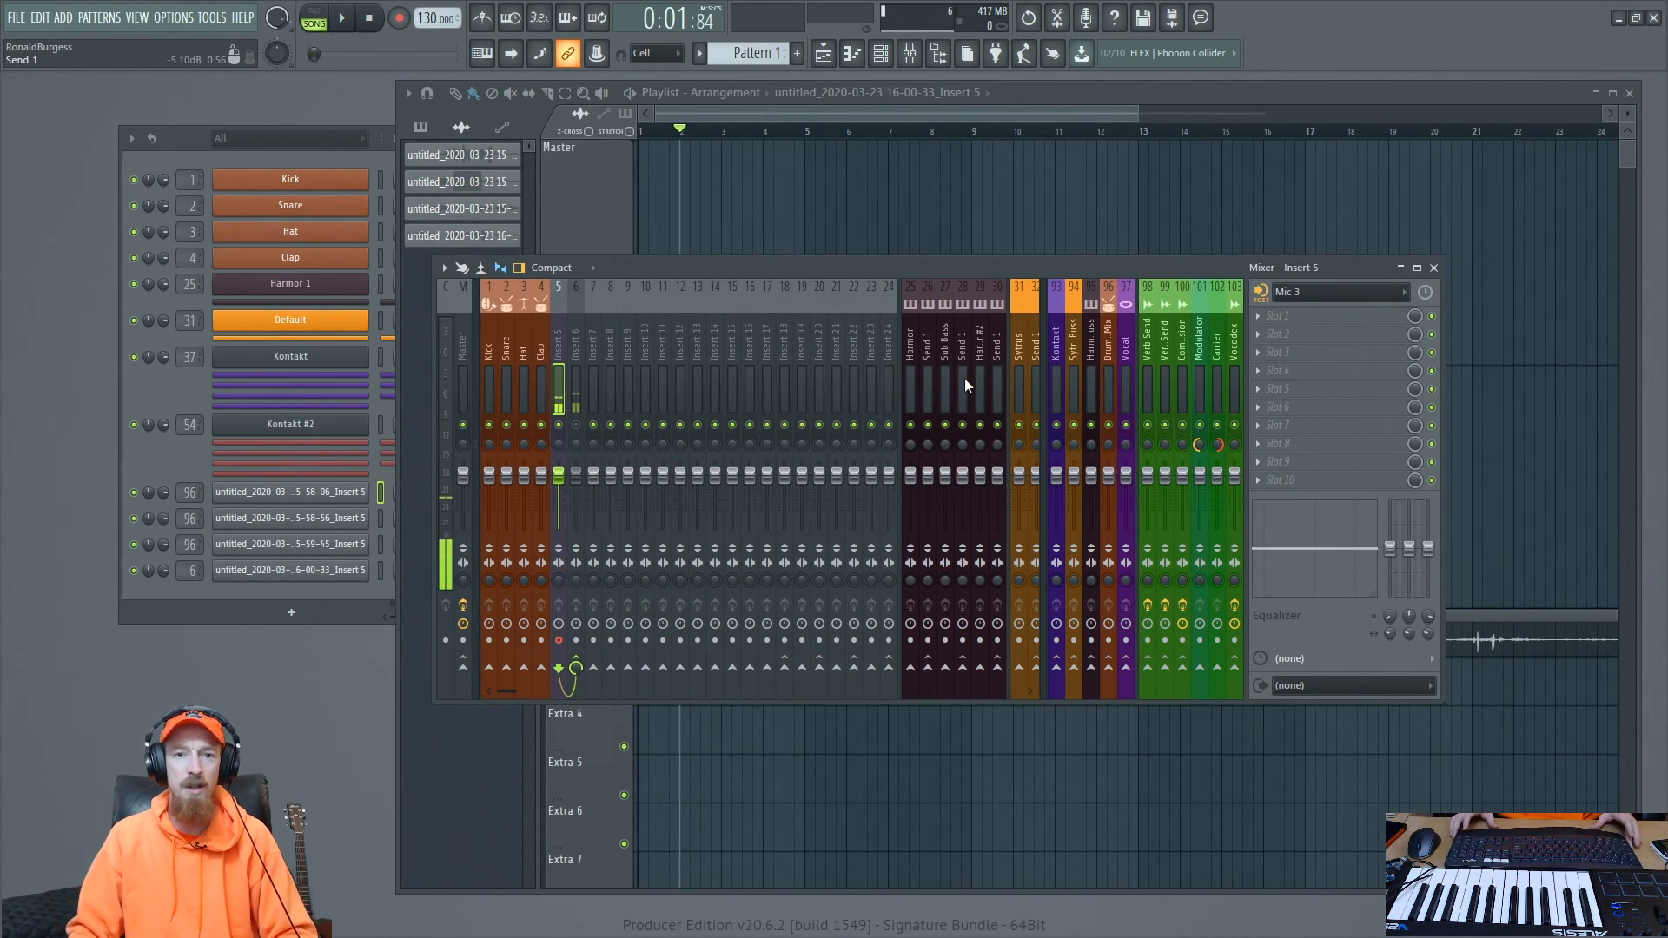